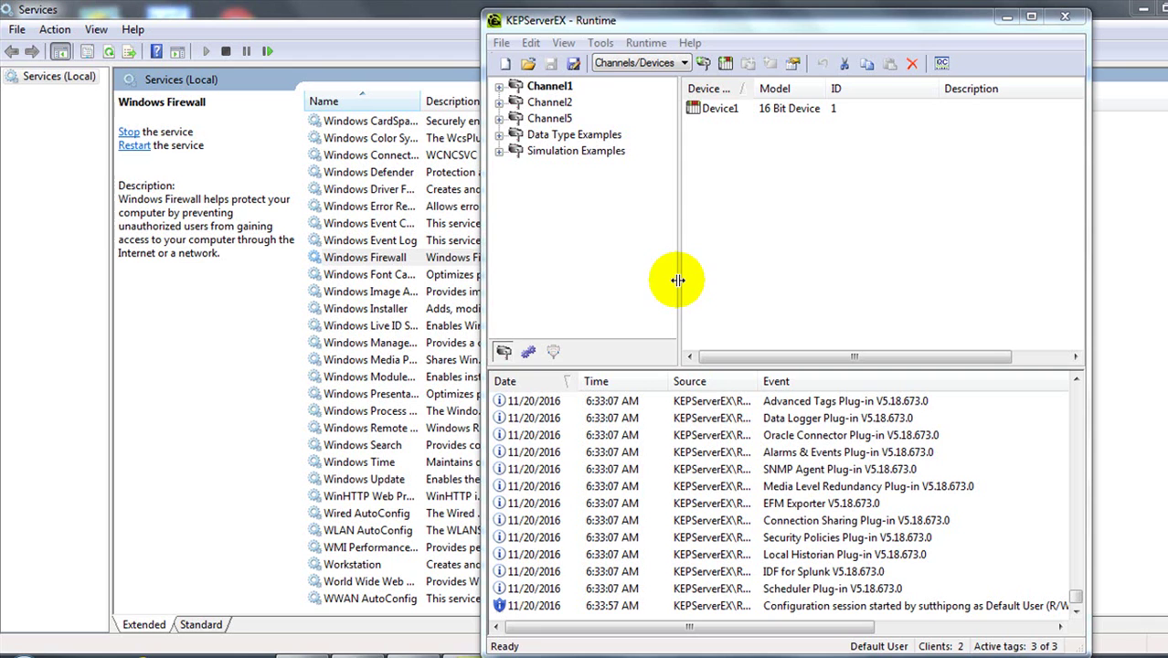
- Open the Windows Firewall advanced settings from the system search and show the inbound rules
left_click(420, 257)
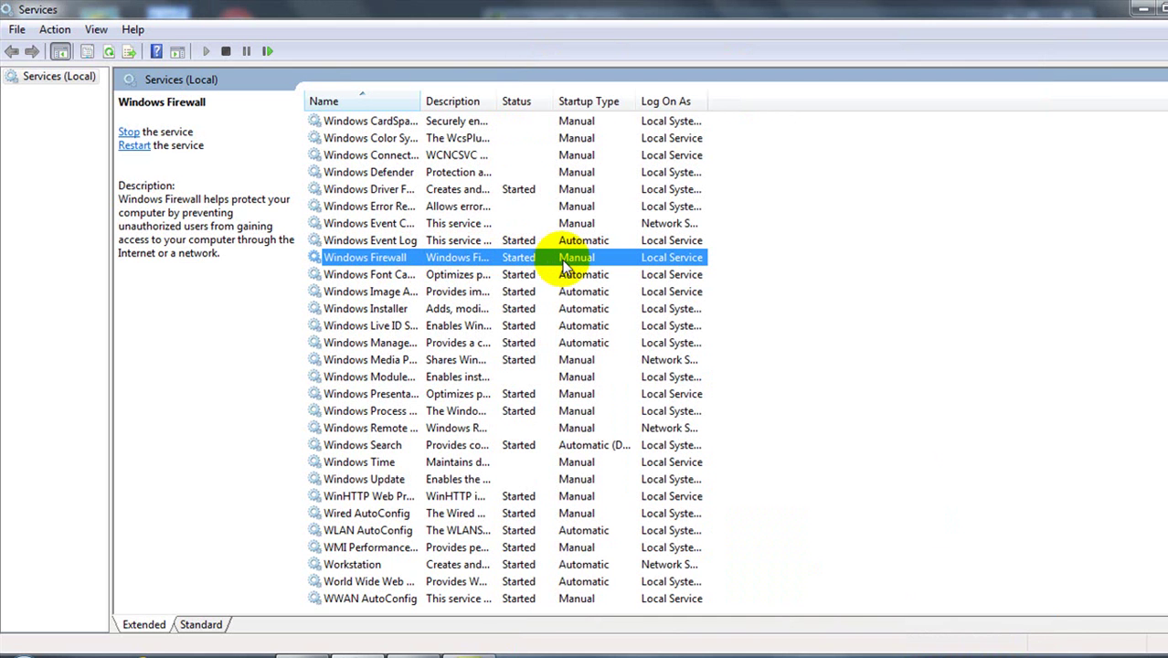
key("super")
type("Firew")
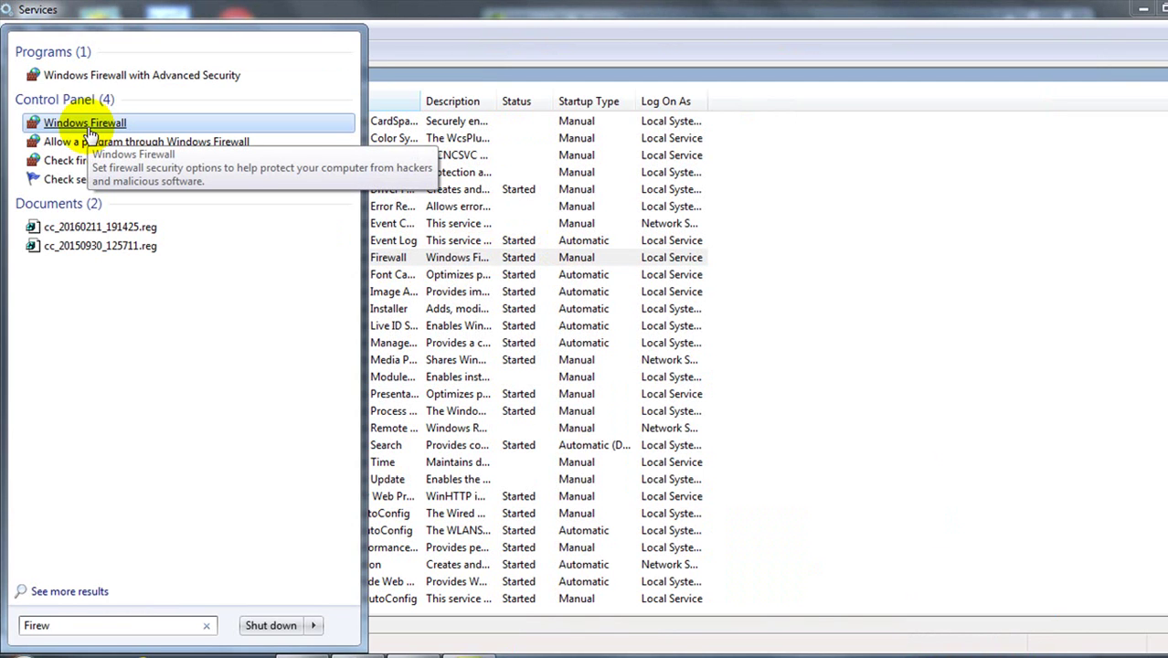
left_click(87, 127)
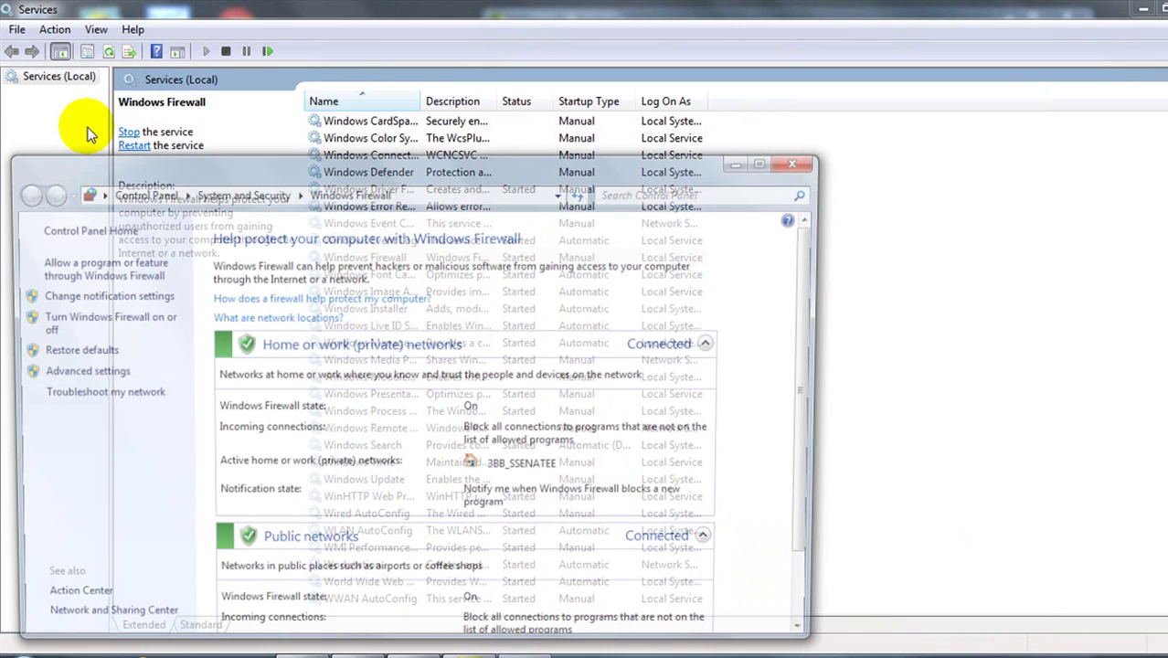
left_click_drag(195, 178, 319, 82)
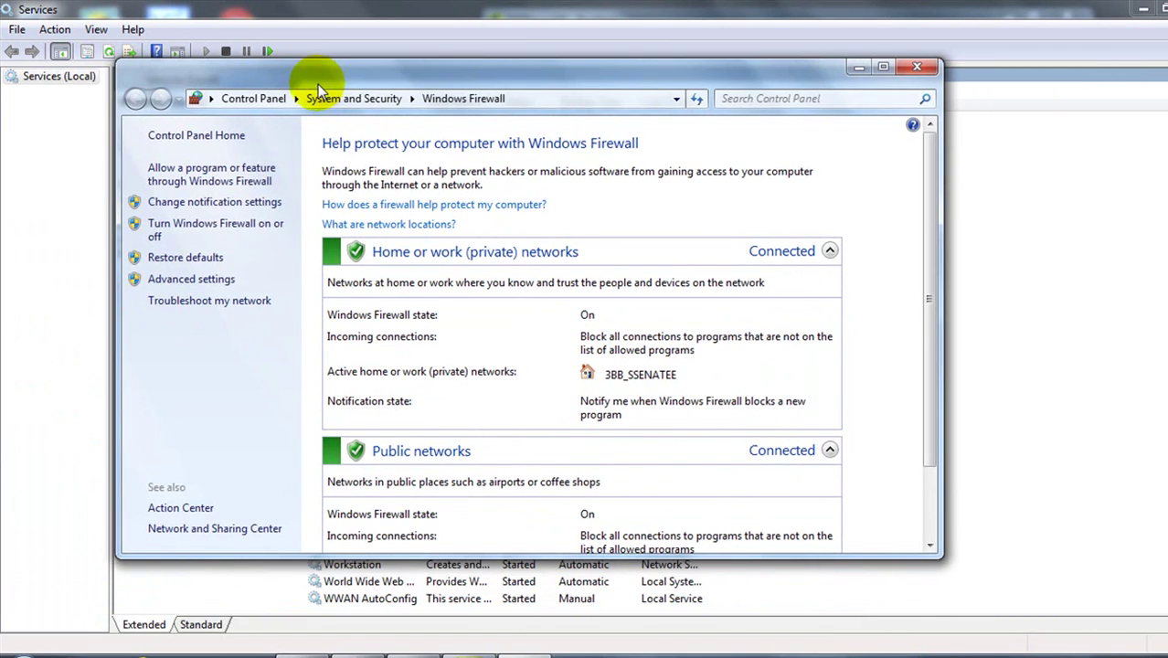
left_click(192, 280)
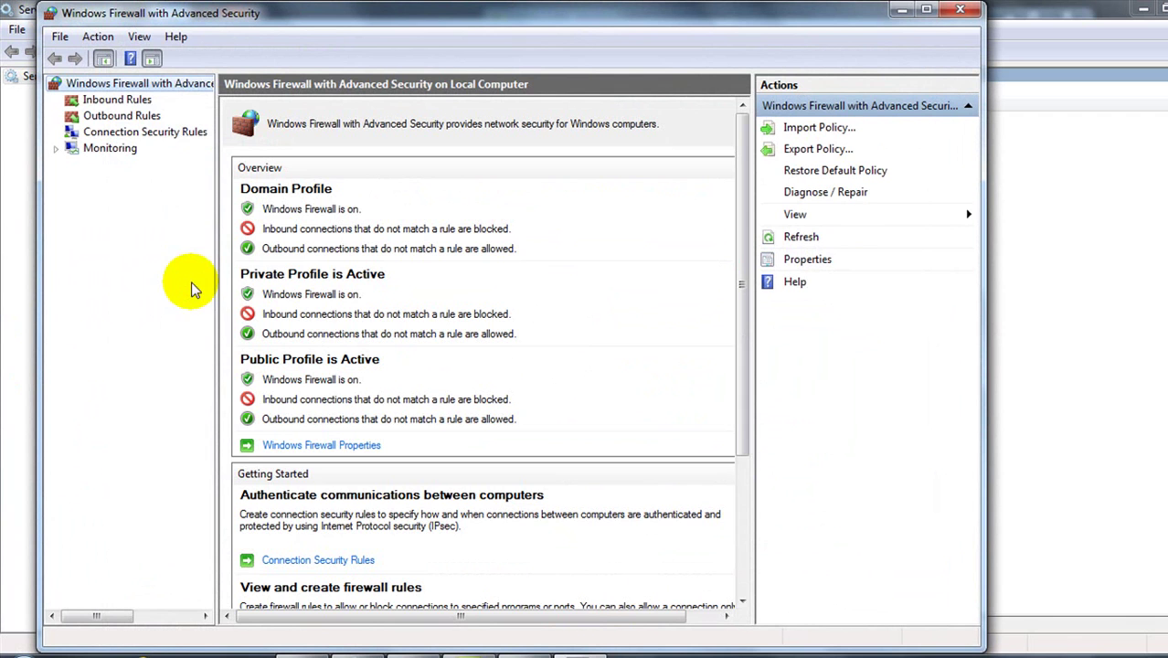
left_click(137, 101)
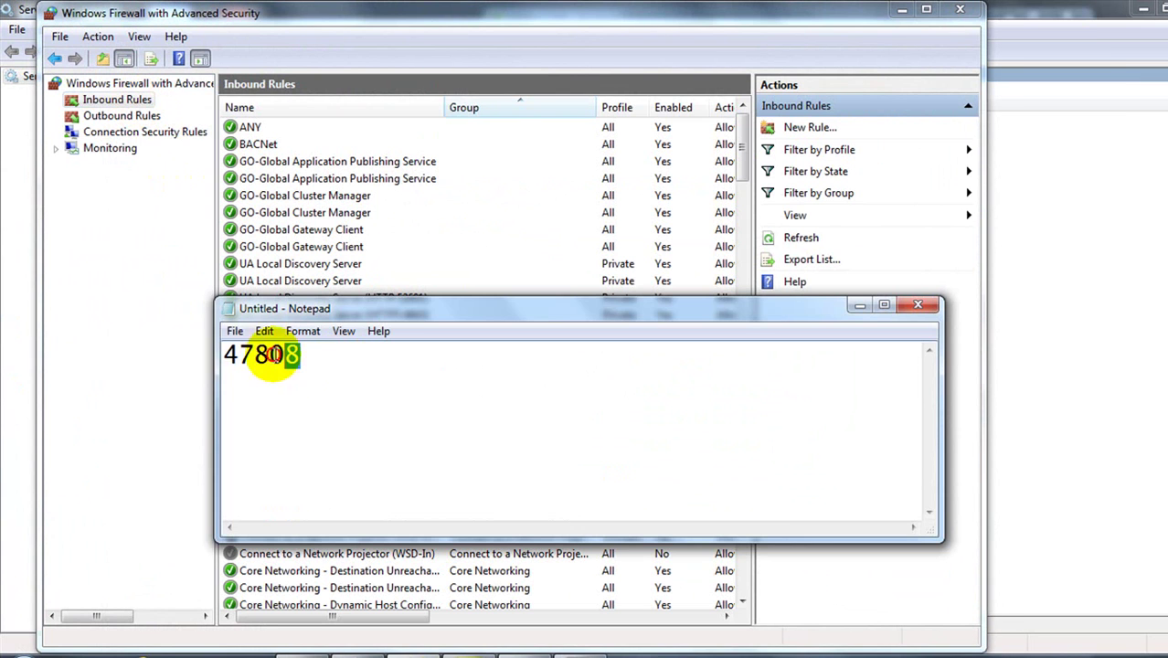
- Highlight port number 47808 in the note and start a new inbound rule of the Port type
left_click_drag(302, 356, 201, 352)
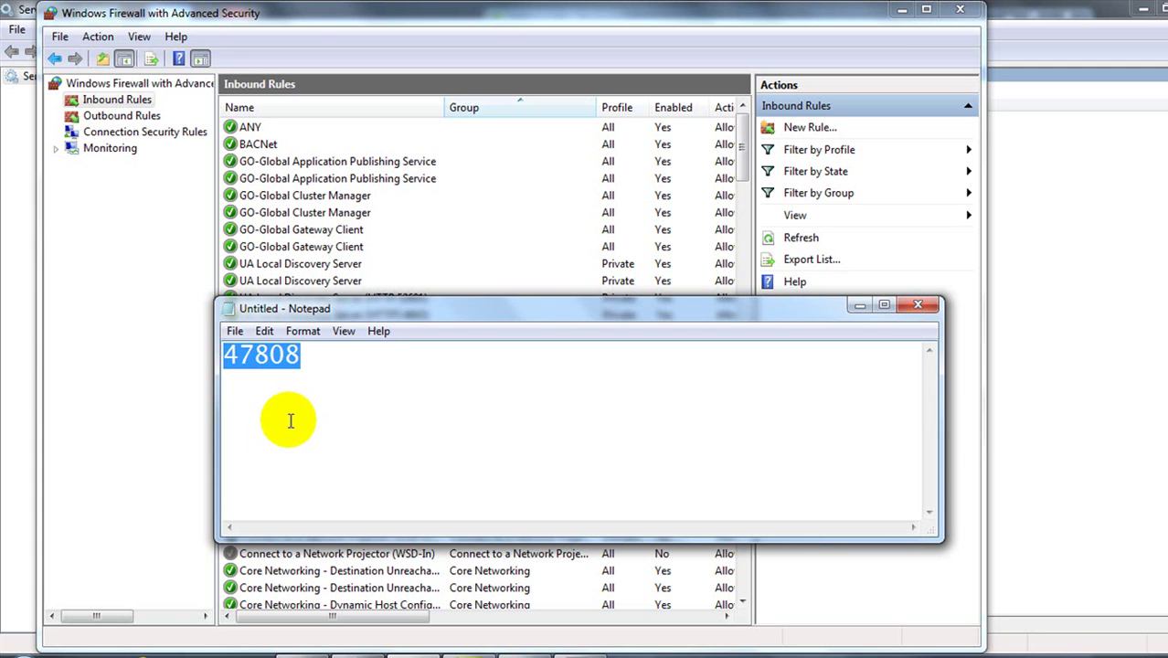
left_click(119, 101)
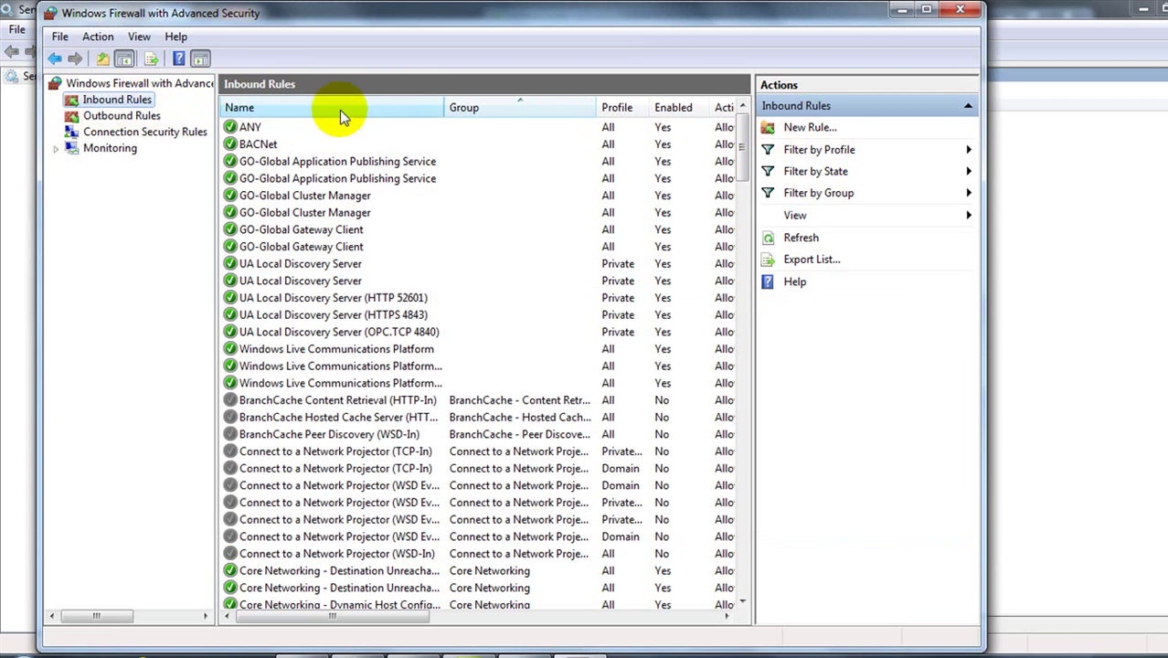
left_click(801, 129)
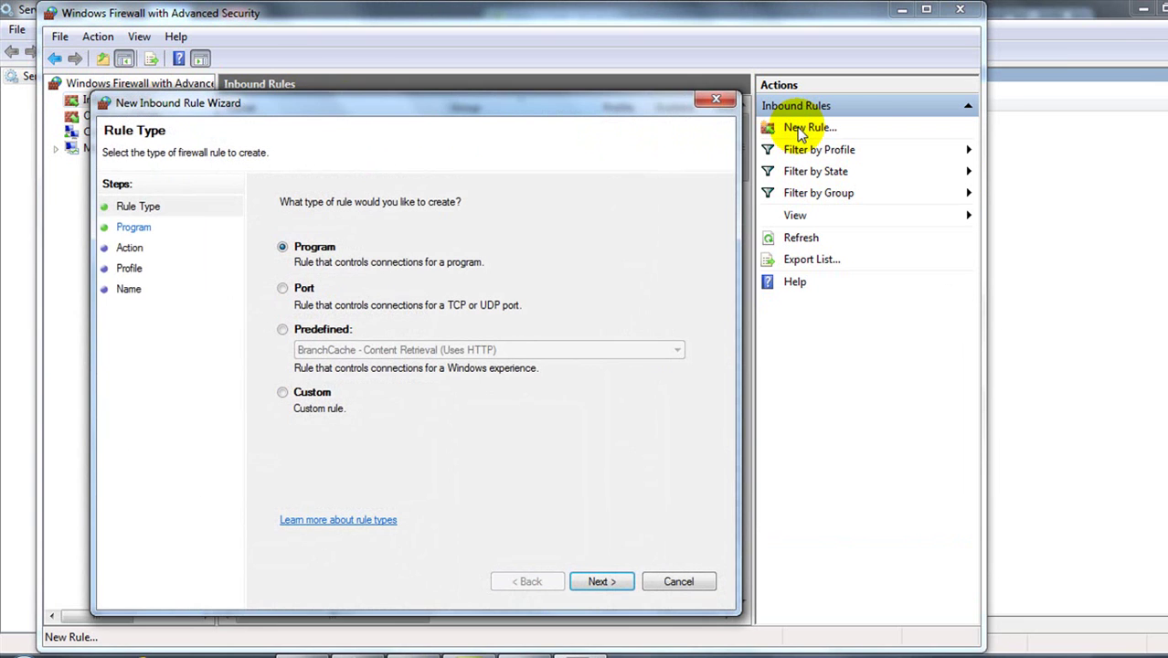
left_click(282, 289)
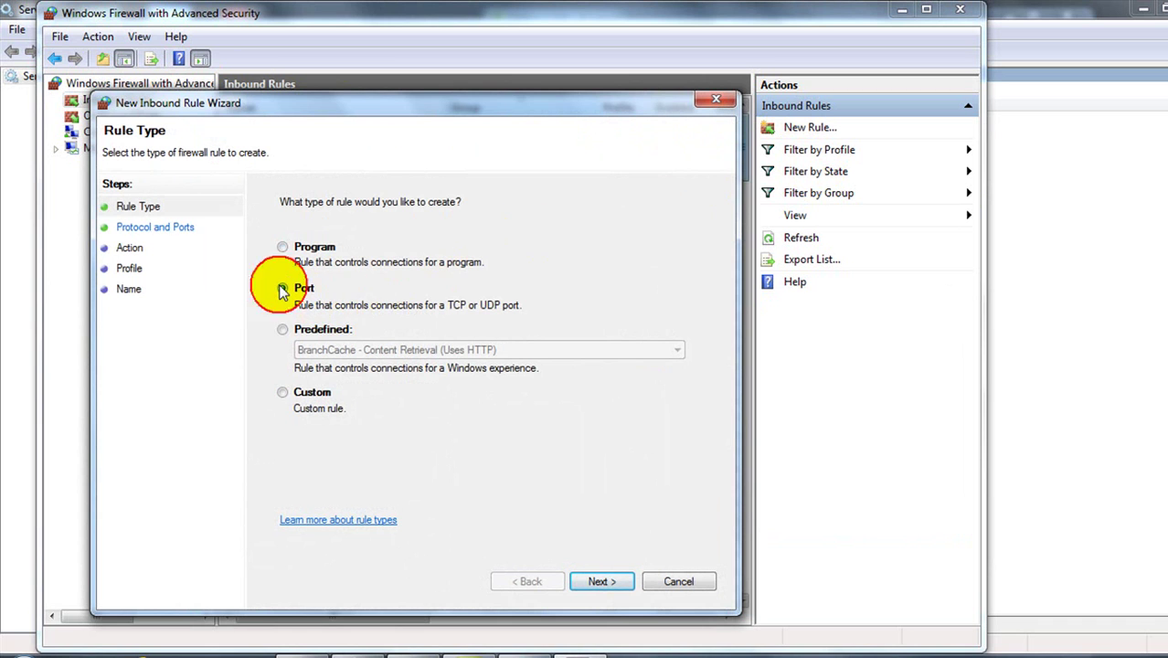
left_click(600, 582)
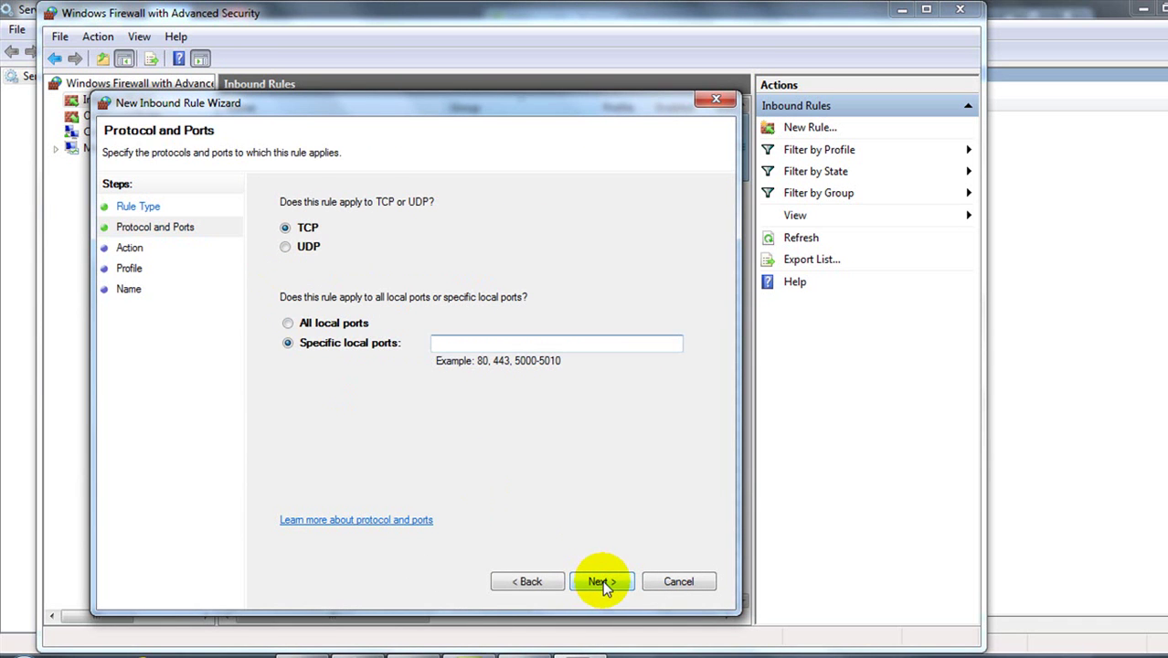
- Apply the new inbound rule to UDP on specific local port 47808
left_click(302, 248)
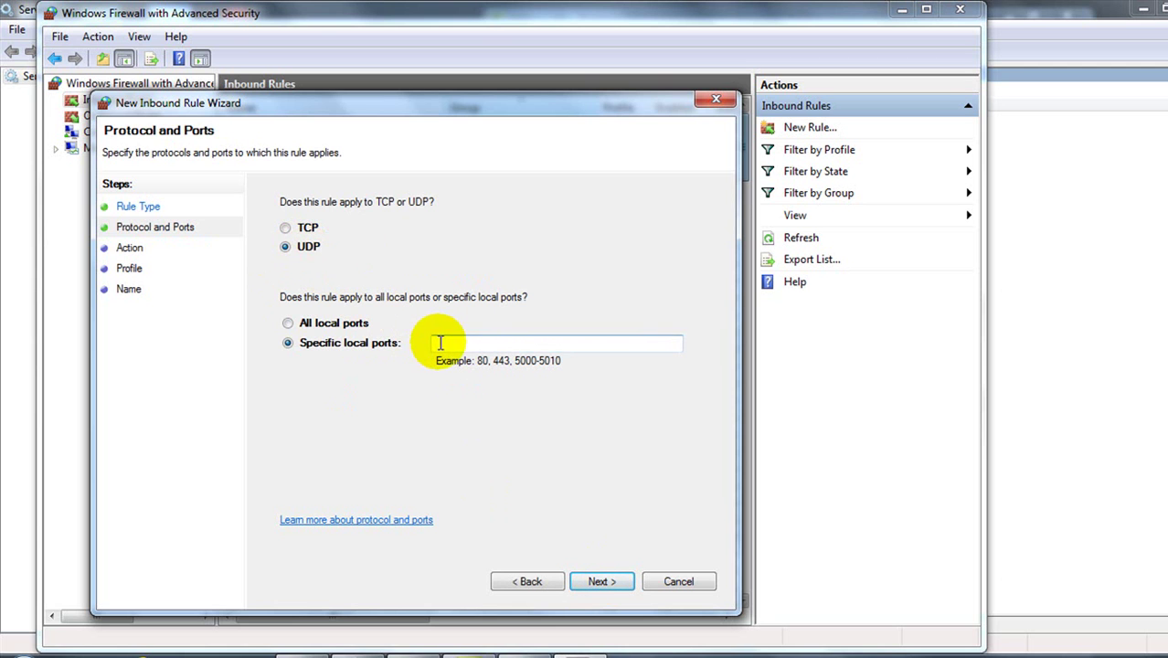
left_click(469, 345)
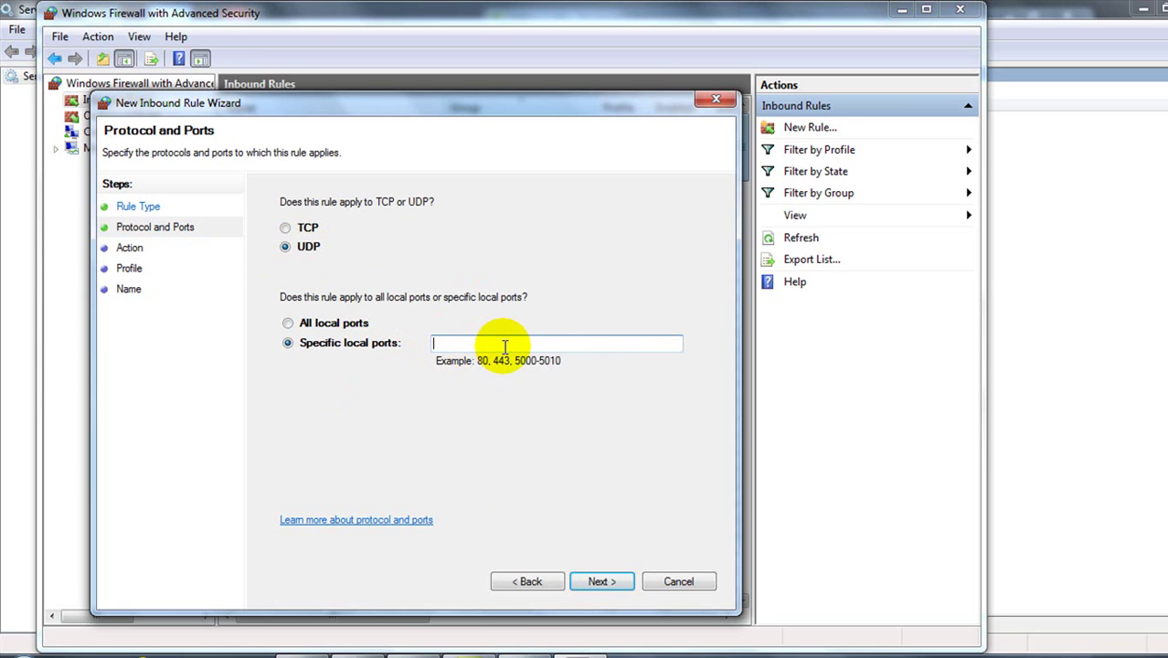
type("47808")
left_click(599, 583)
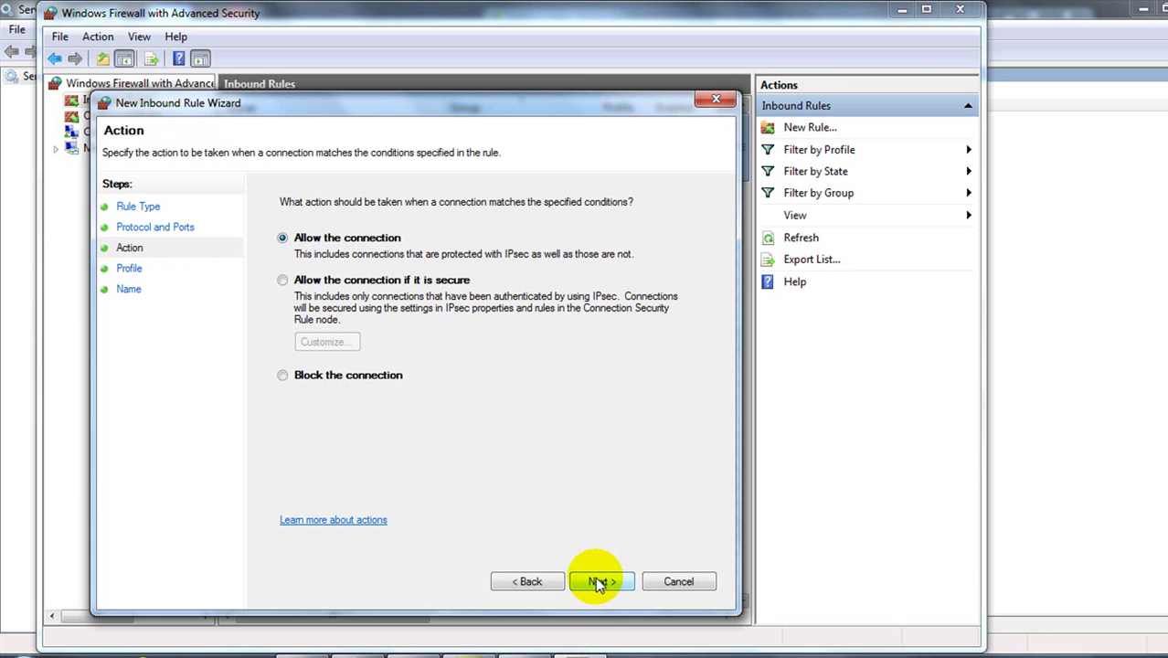
- Allow the connection for the Domain, Private and Public profiles and enter MyBACNet as the rule name
left_click(598, 583)
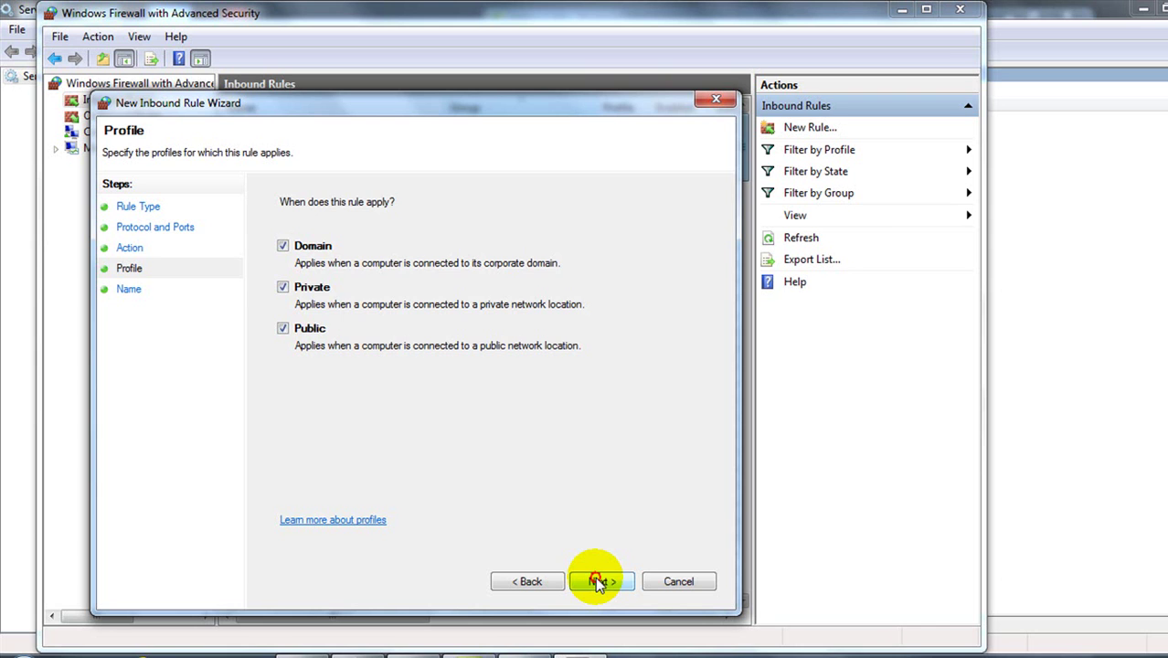
left_click(598, 582)
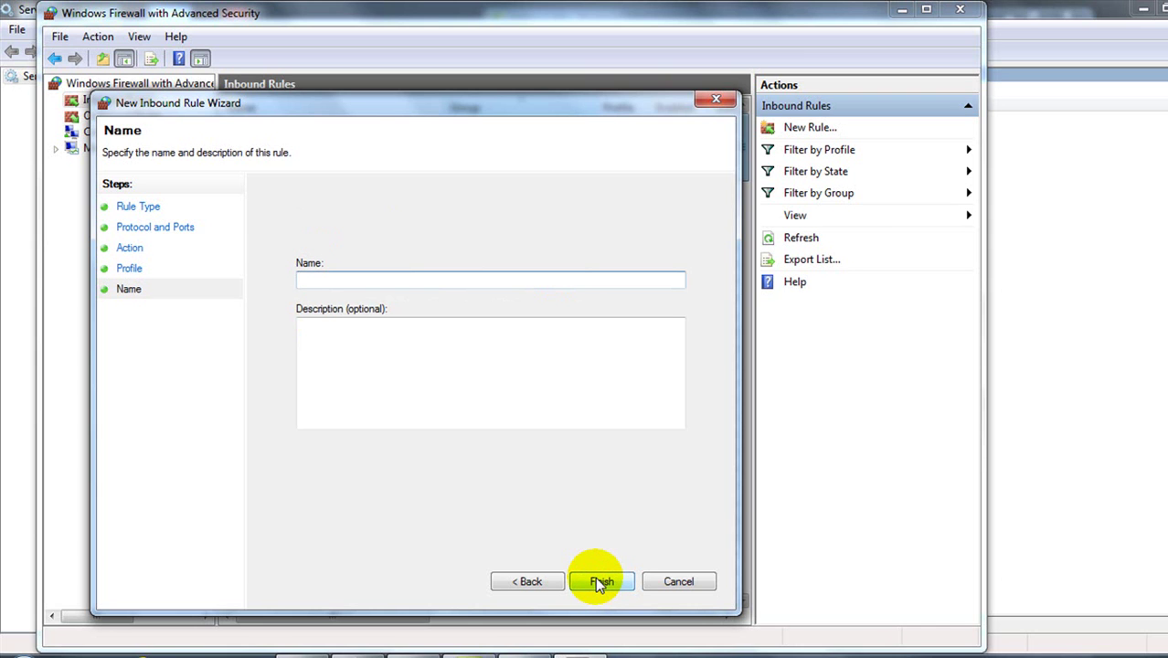
type("MyBACNet")
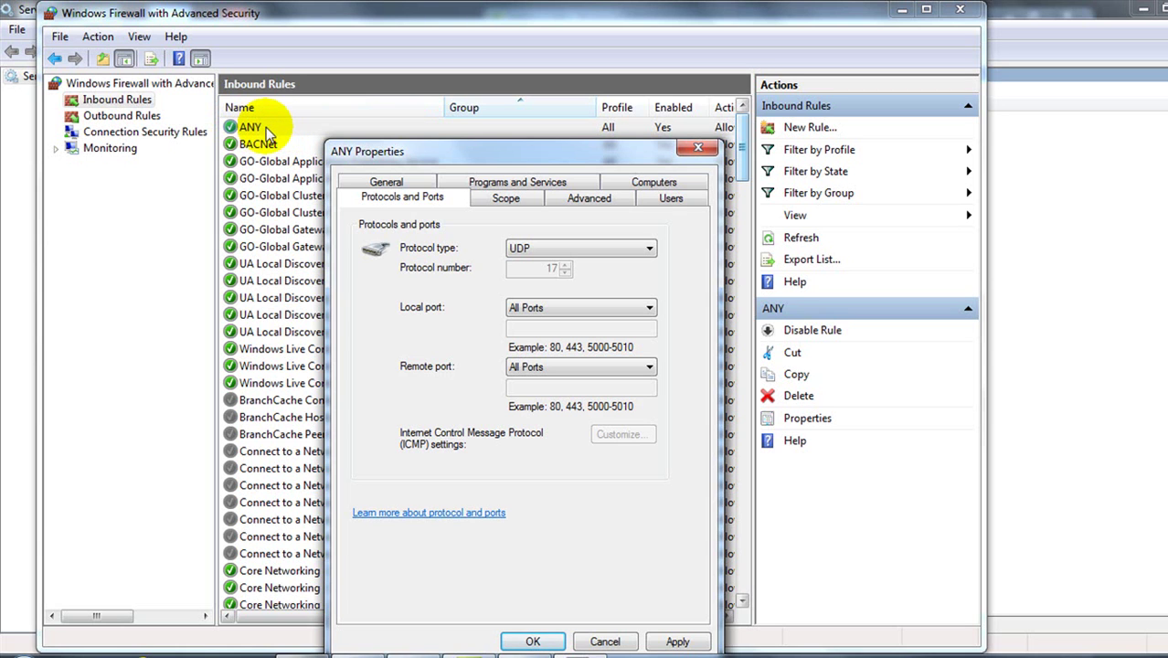
- Set the ANY rule's protocol type to Any and close its properties
left_click(515, 246)
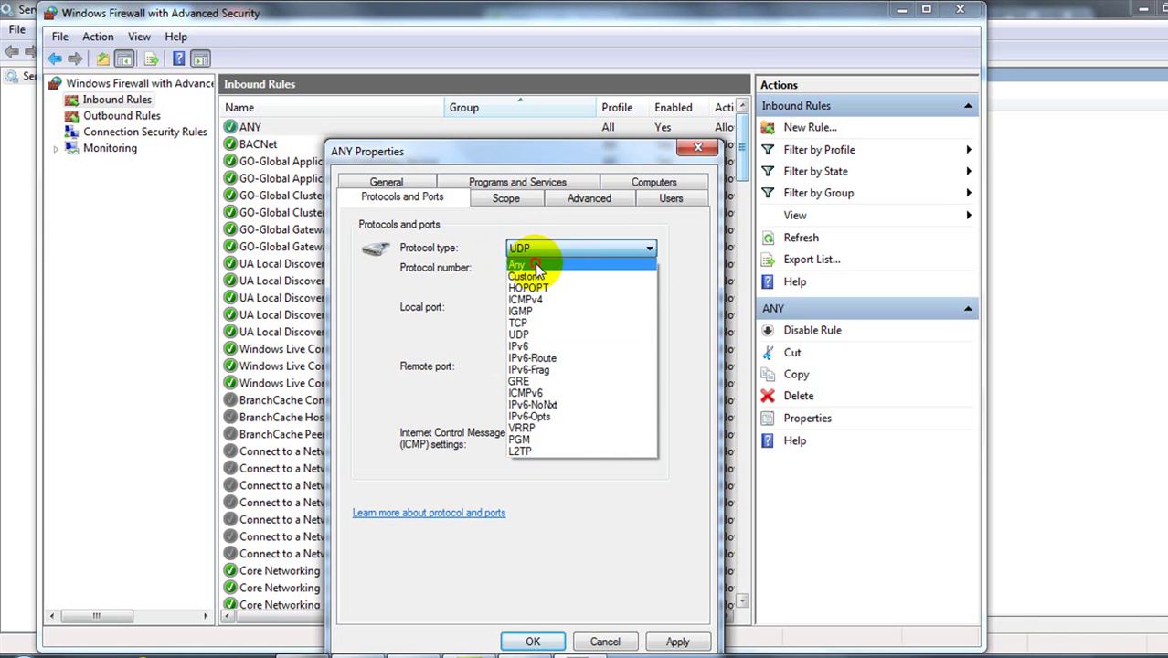
left_click(536, 265)
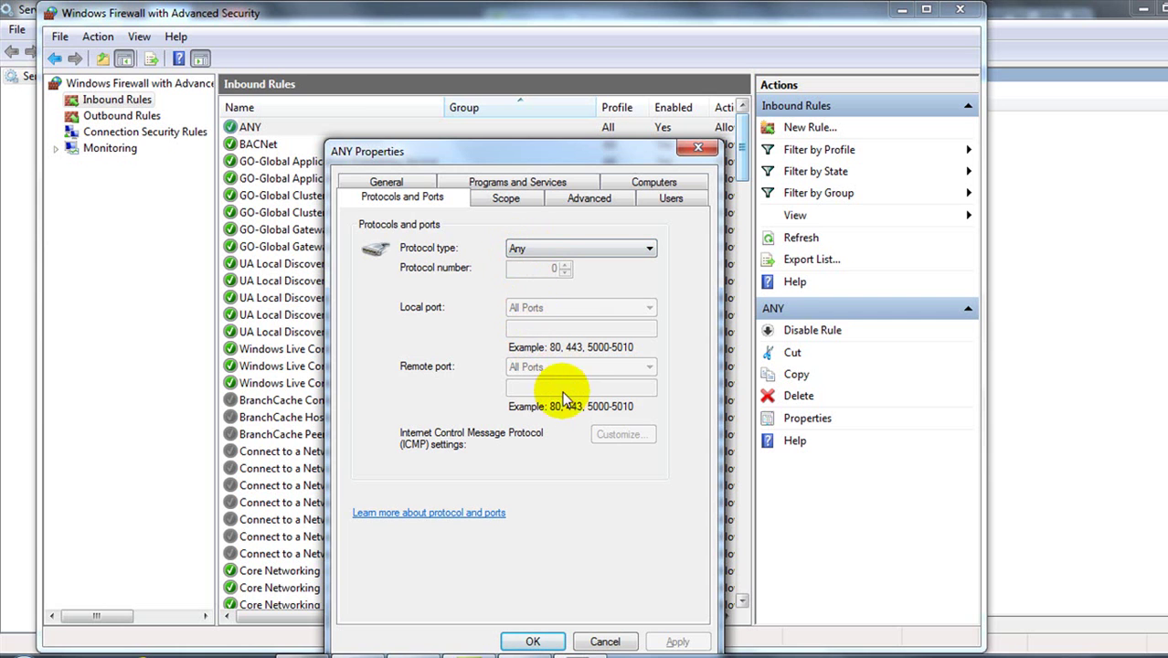
left_click(694, 148)
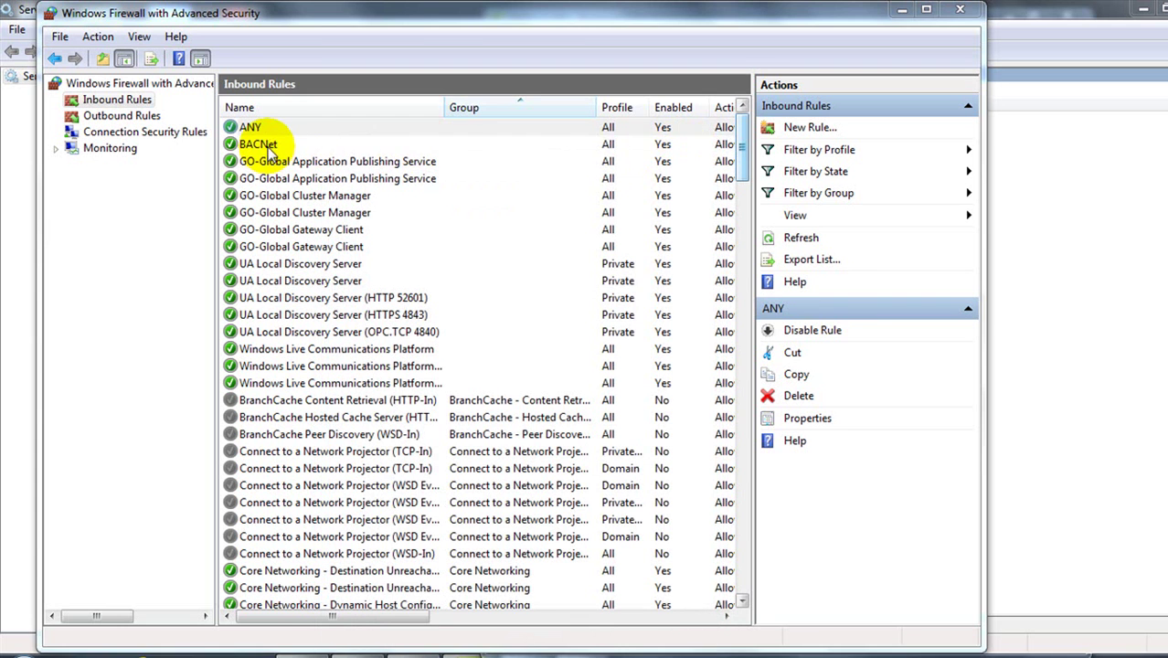
- Check the protocol type and local port settings of the existing BACNet inbound rule, and close its properties
left_click(268, 151)
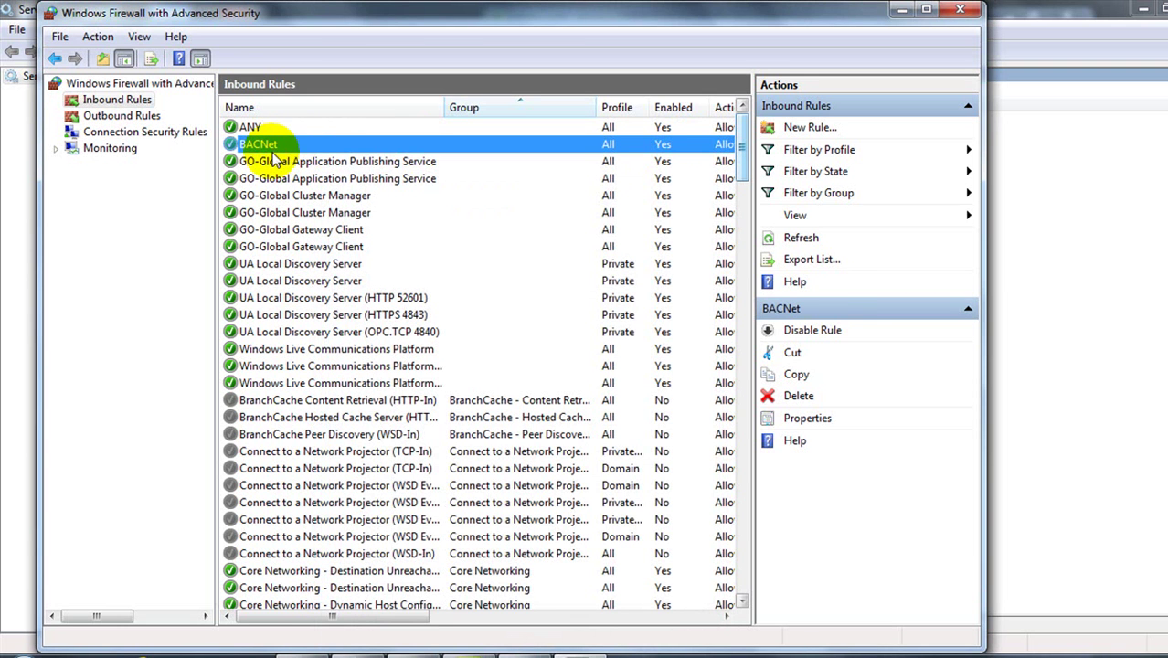
double_click(298, 144)
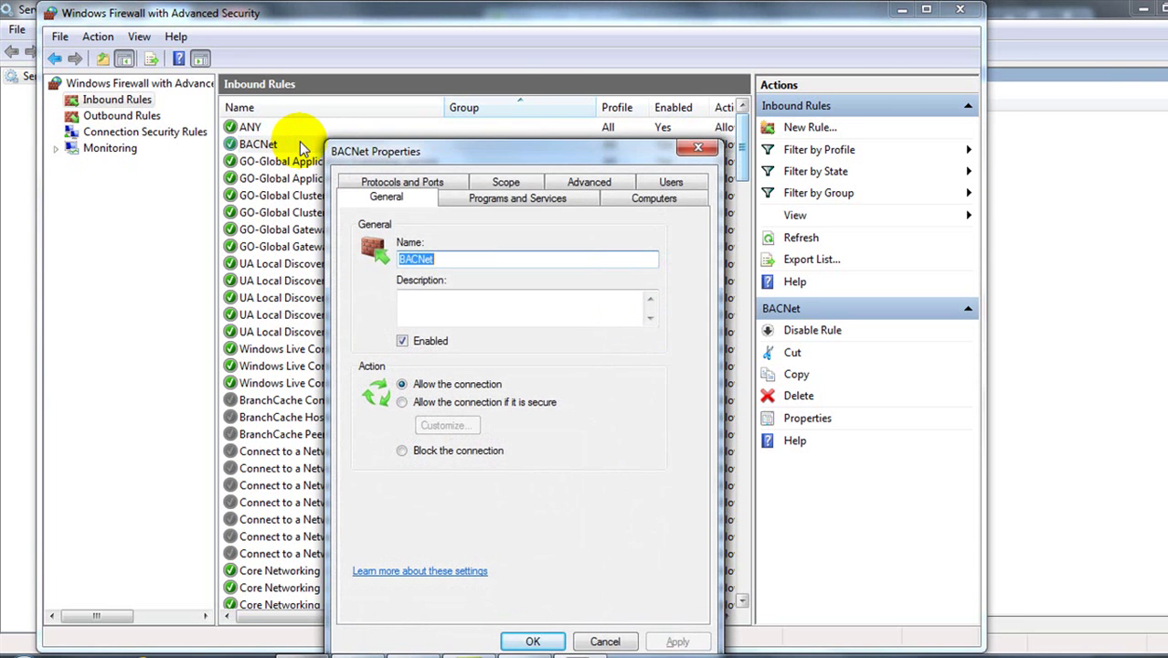
left_click_drag(555, 146, 558, 107)
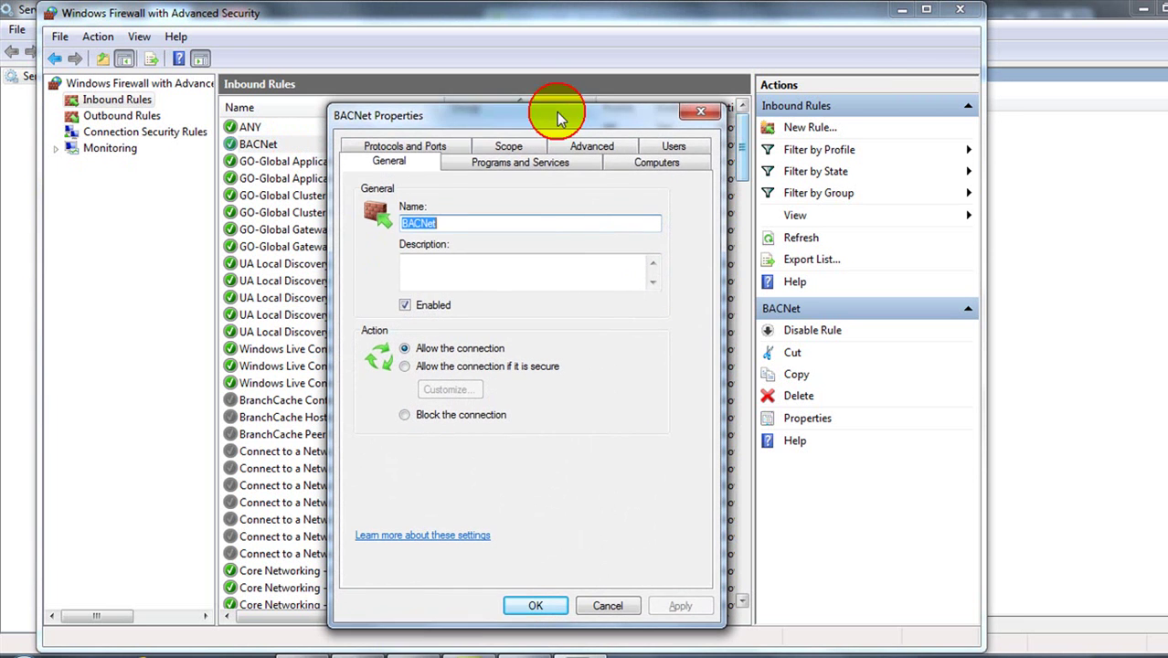
left_click(434, 146)
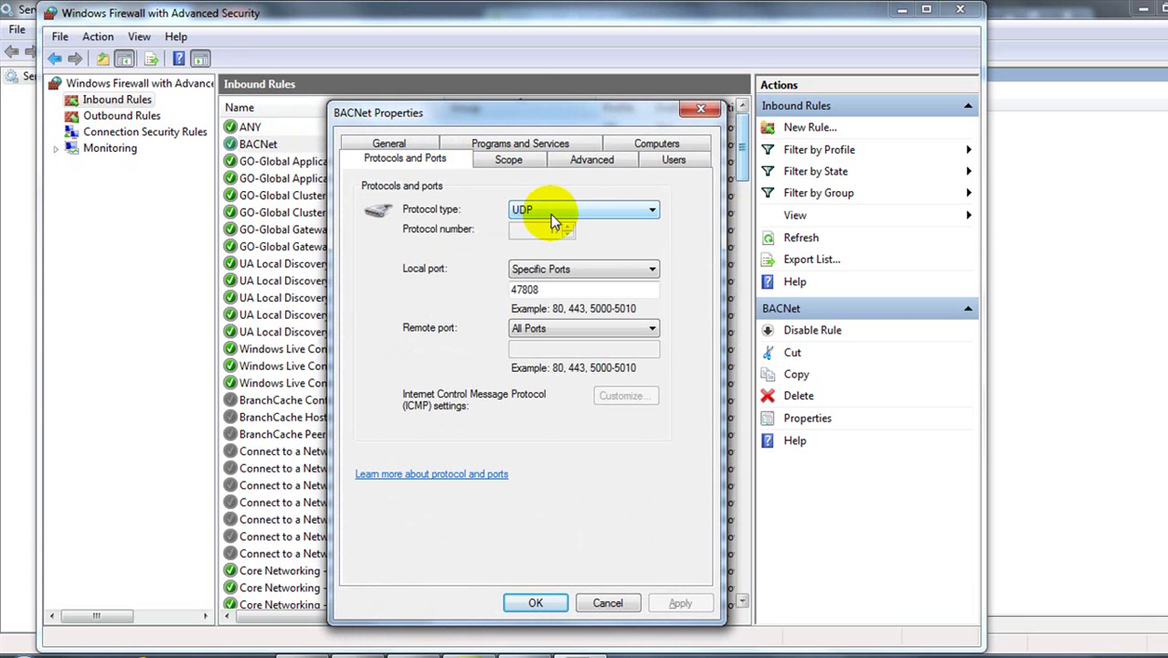
double_click(514, 289)
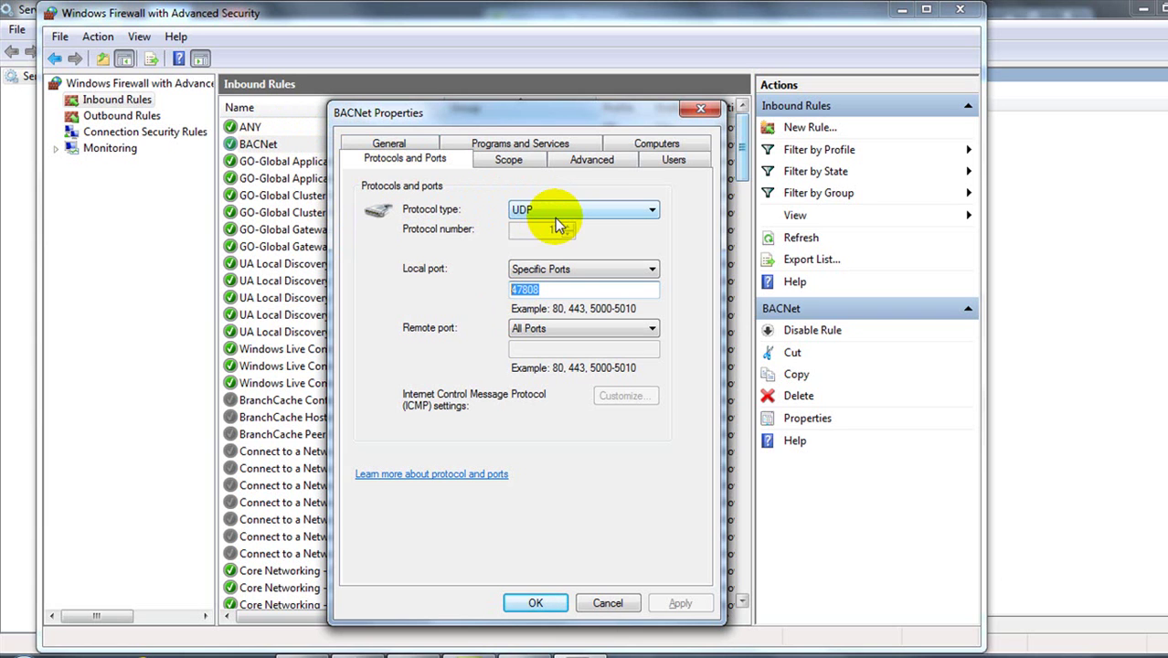
left_click(555, 290)
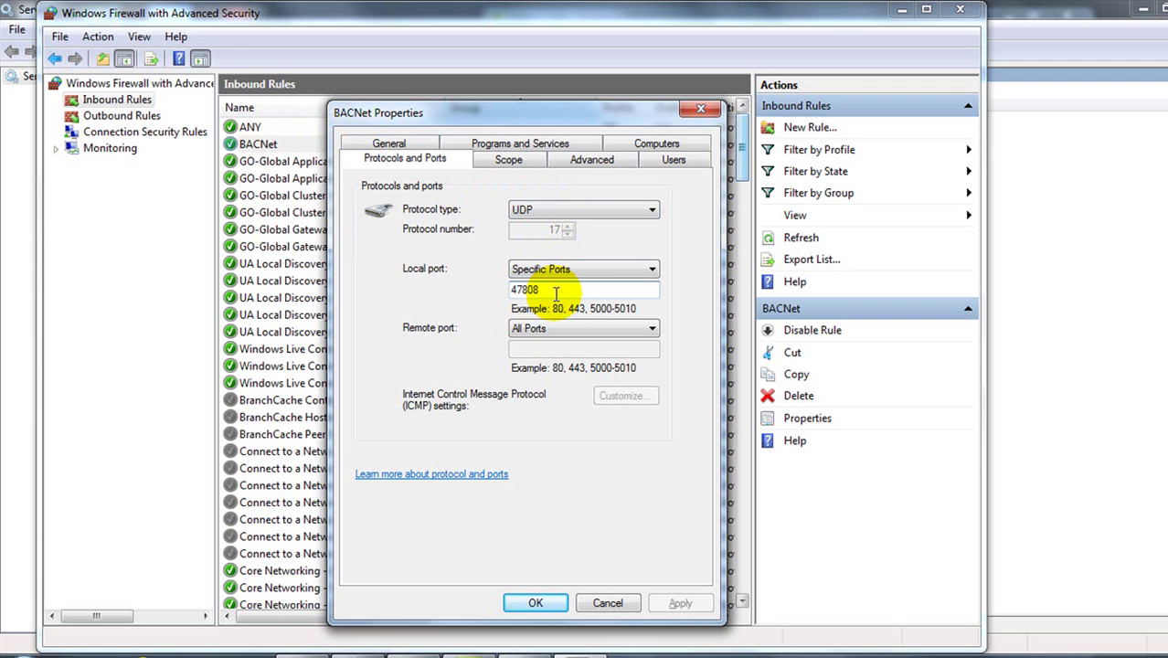
left_click(681, 114)
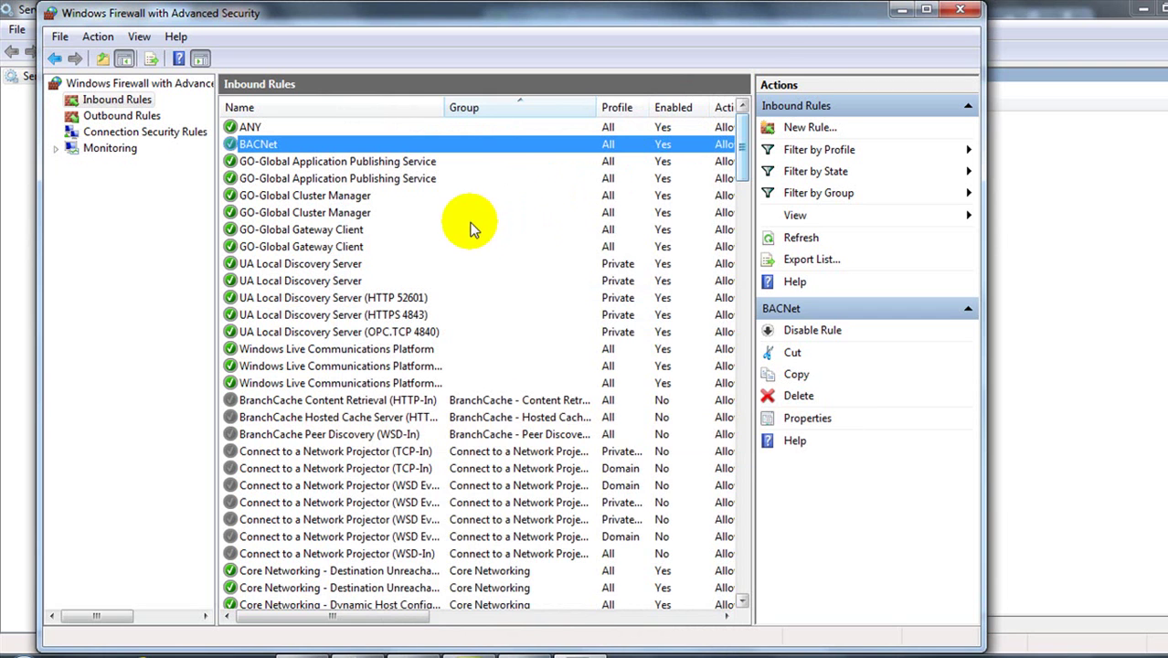
- Switch to KEPServerEX and start a new channel named BACNet
mouse_move(468, 651)
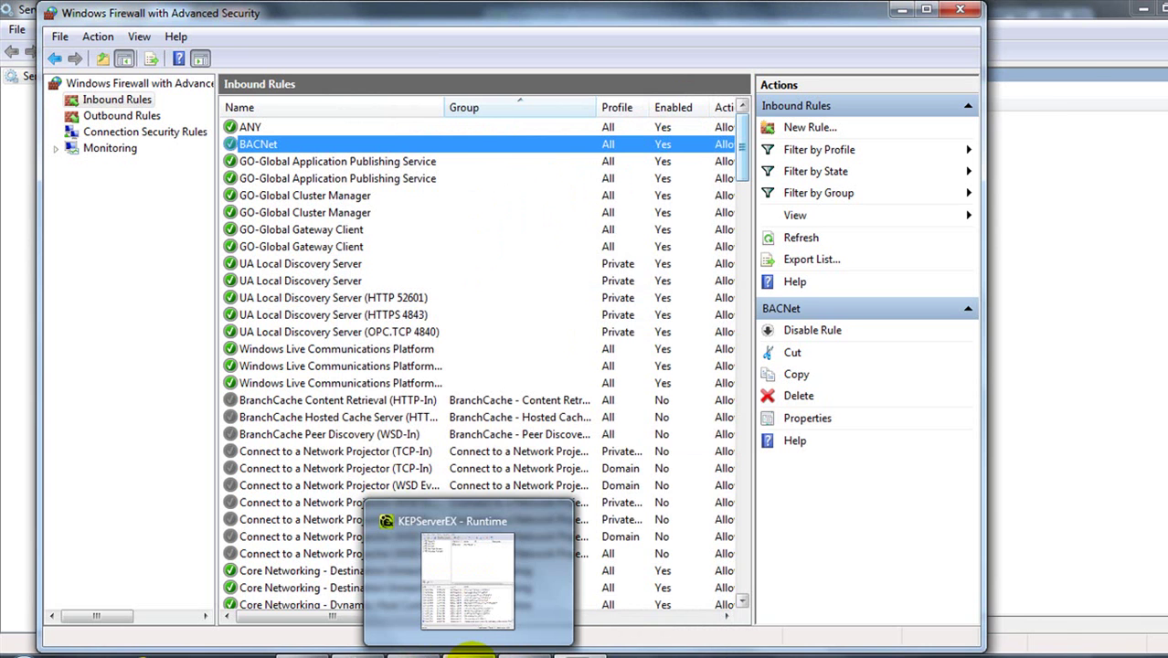
left_click(470, 650)
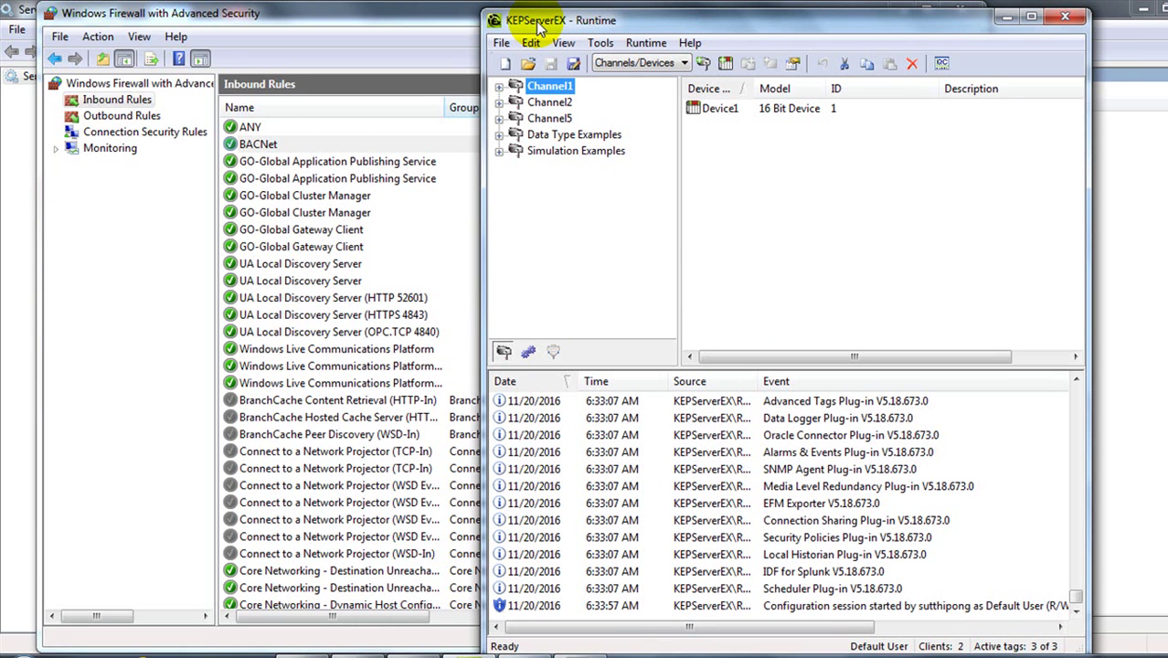
left_click(700, 64)
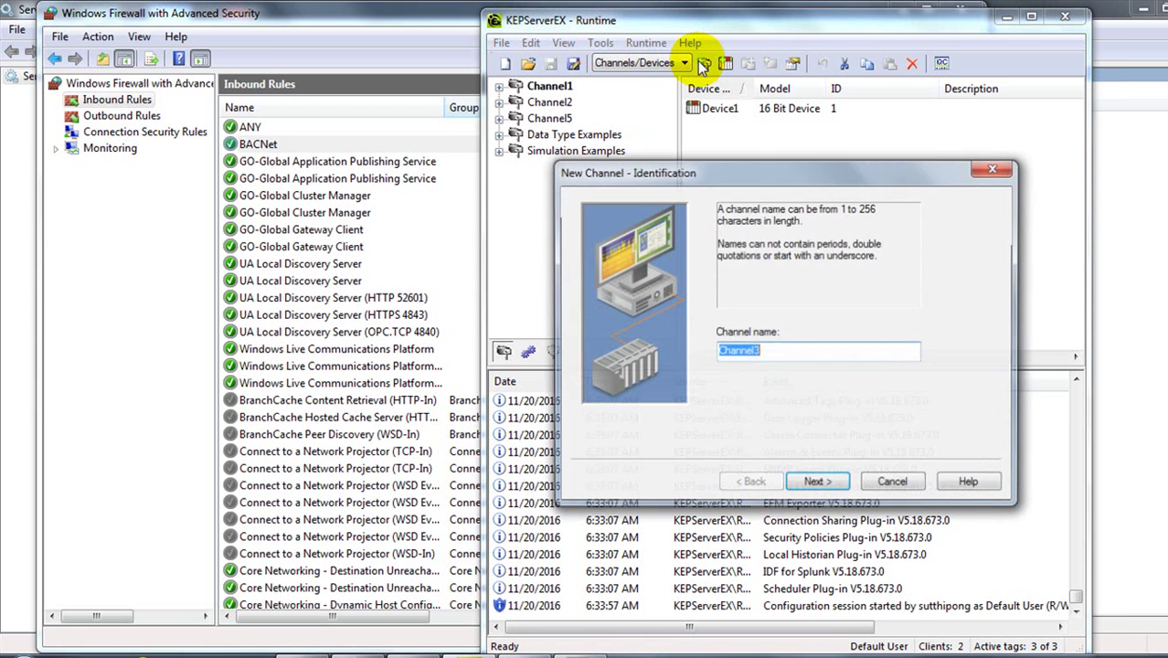
type("BACNet")
left_click(819, 484)
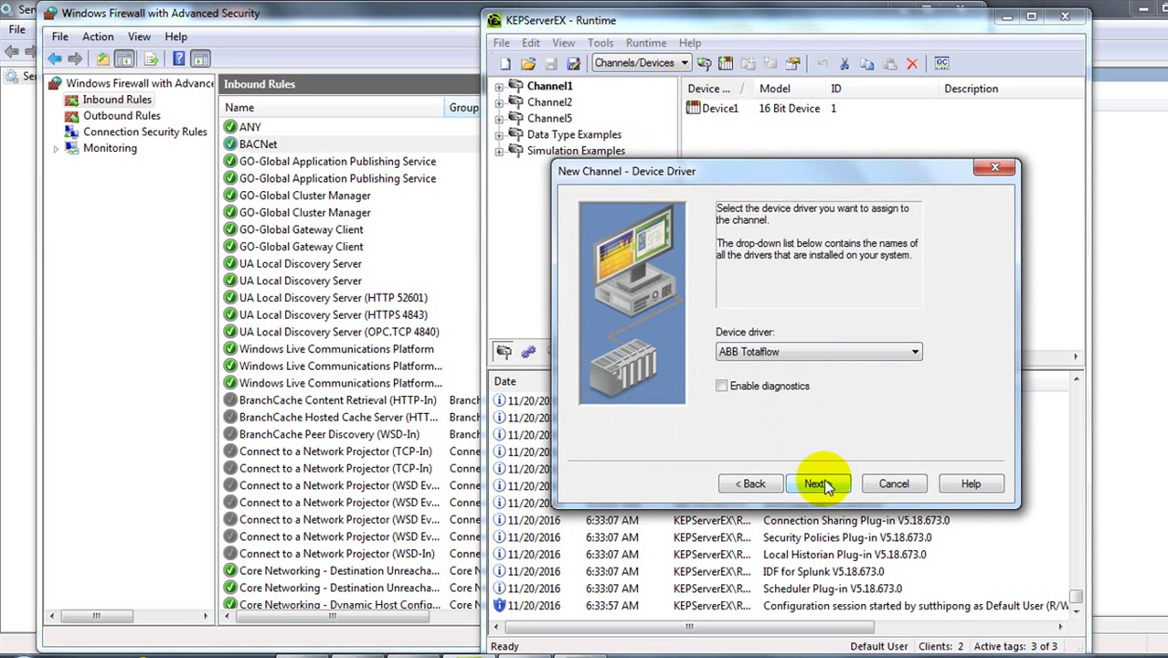
- Assign the BACnet/IP device driver to the new channel
left_click(812, 353)
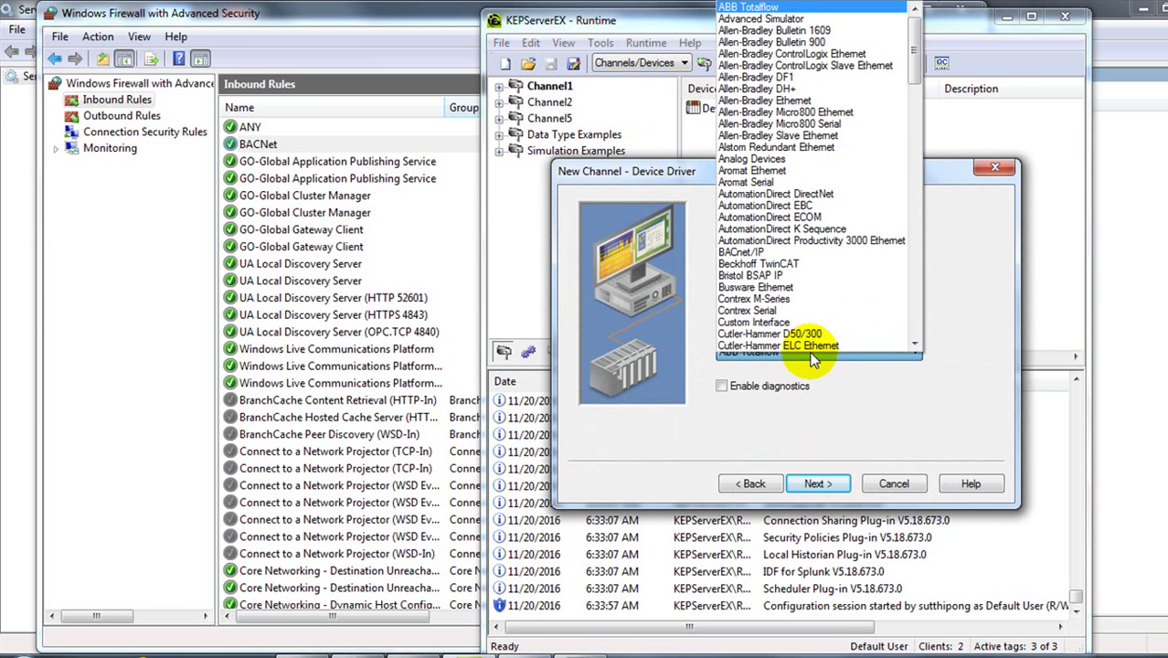
left_click(752, 254)
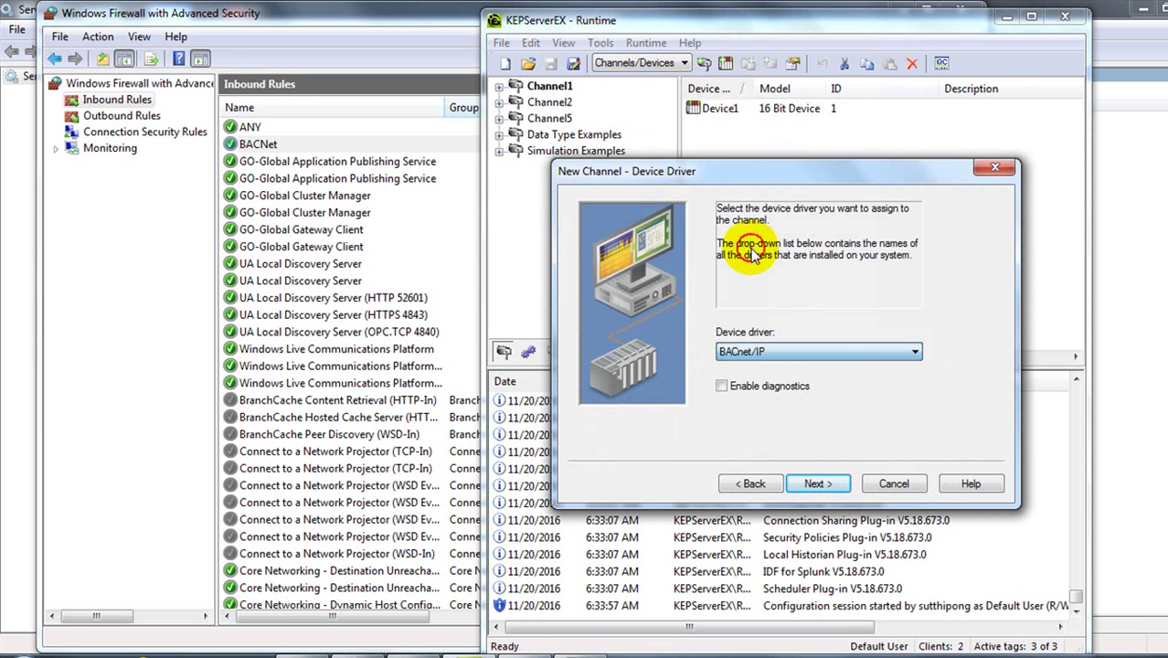
left_click(757, 354)
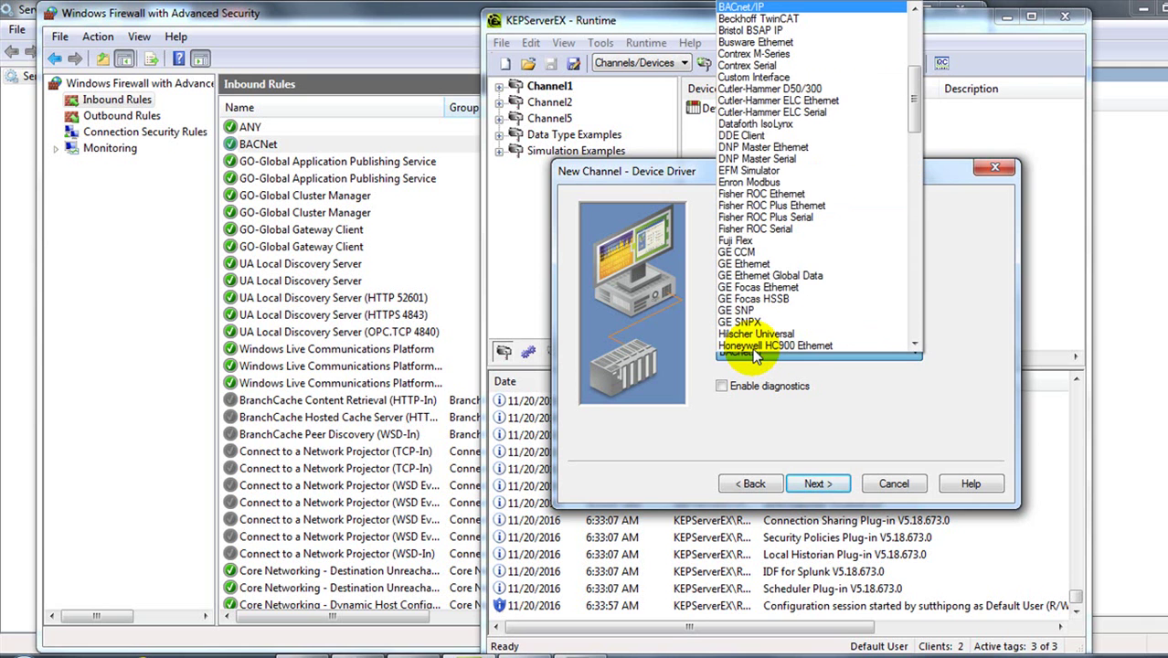
left_click(759, 356)
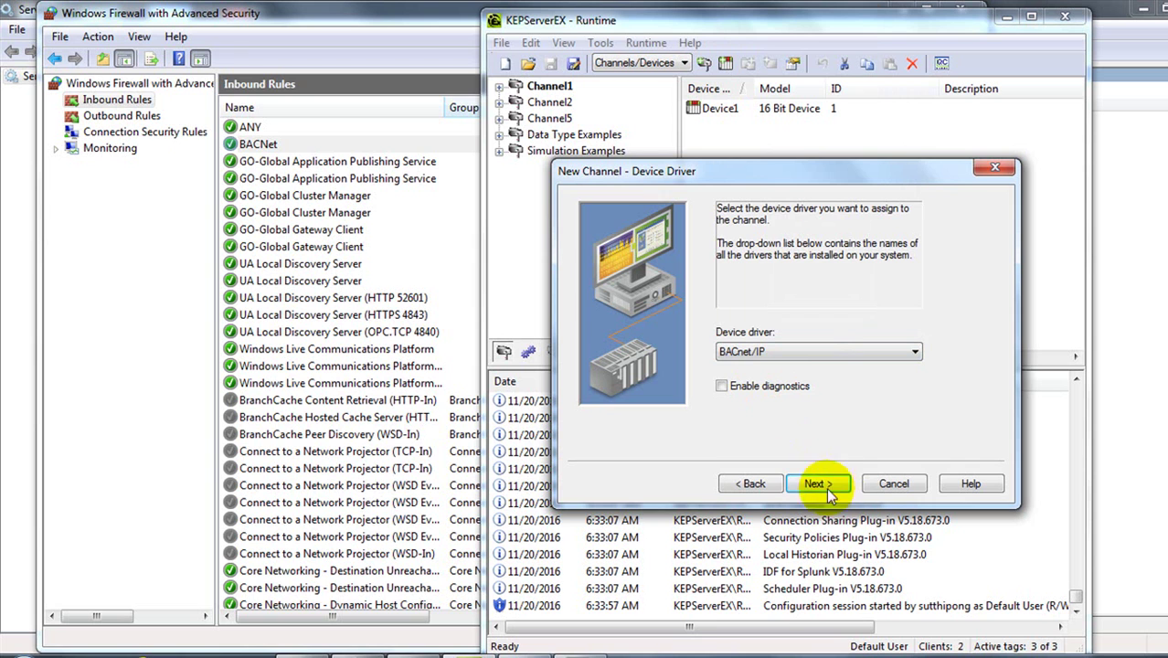
- Enable diagnostics for the new channel and keep its network adapter set to Default
left_click(720, 387)
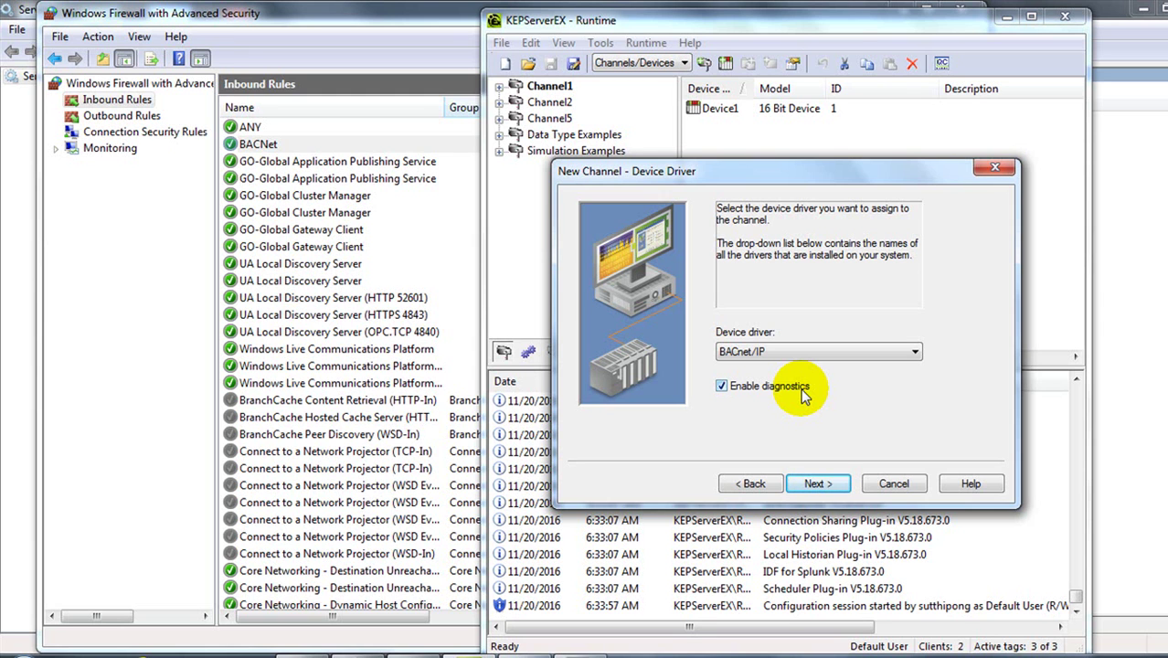
left_click(832, 483)
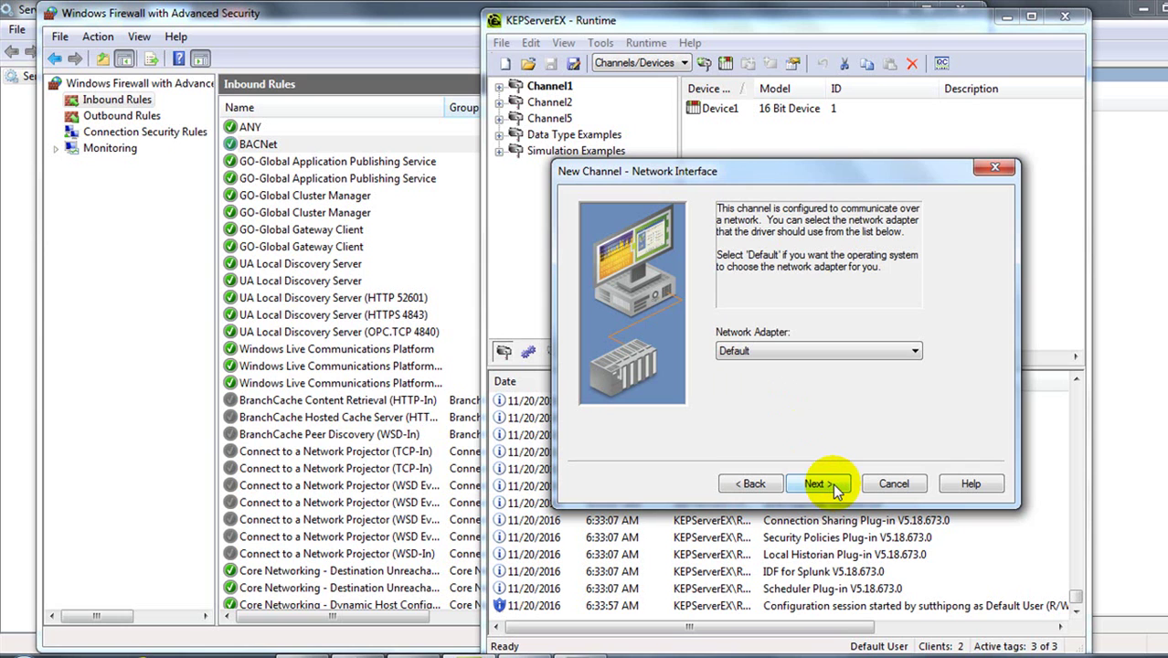
left_click(803, 352)
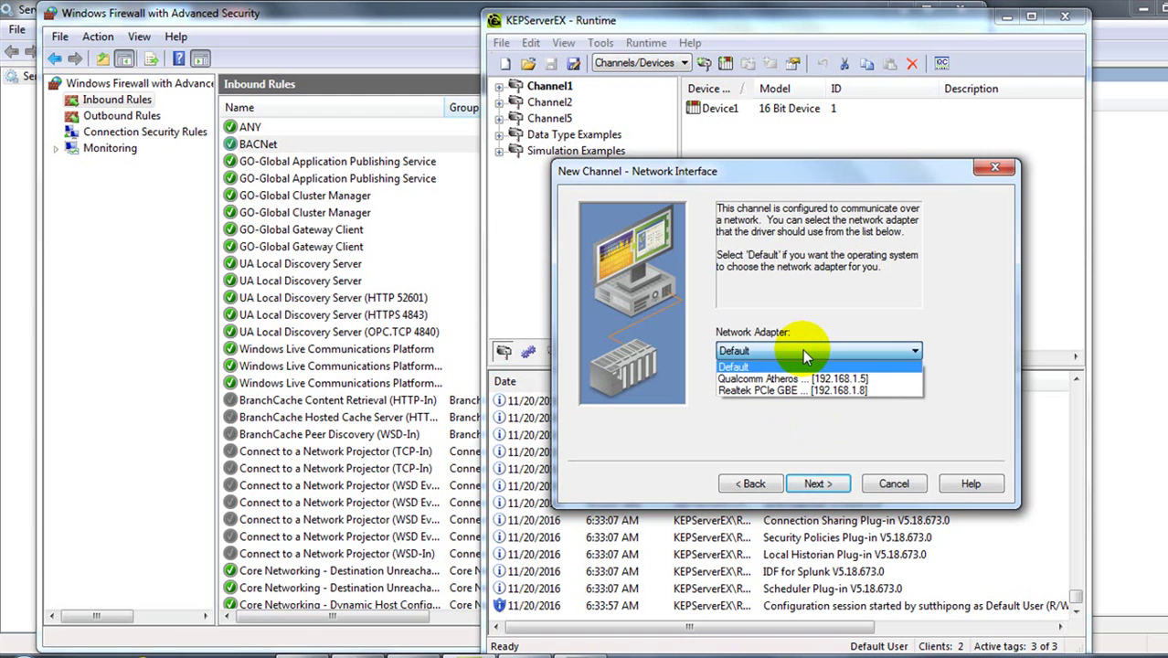
left_click(830, 326)
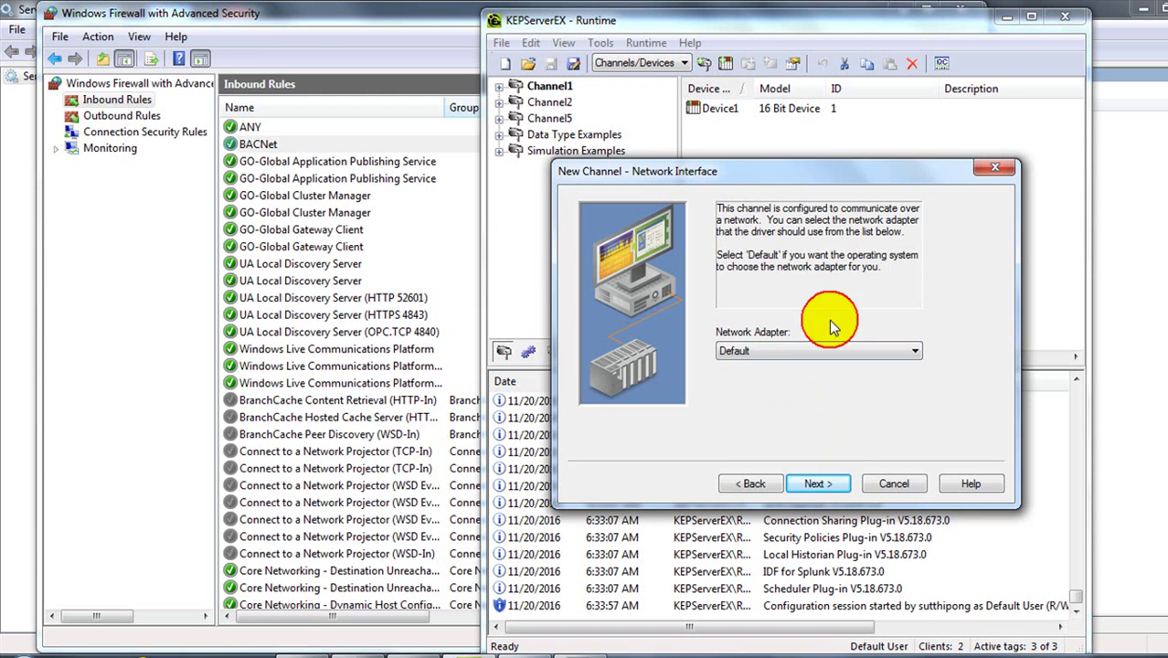
left_click(821, 484)
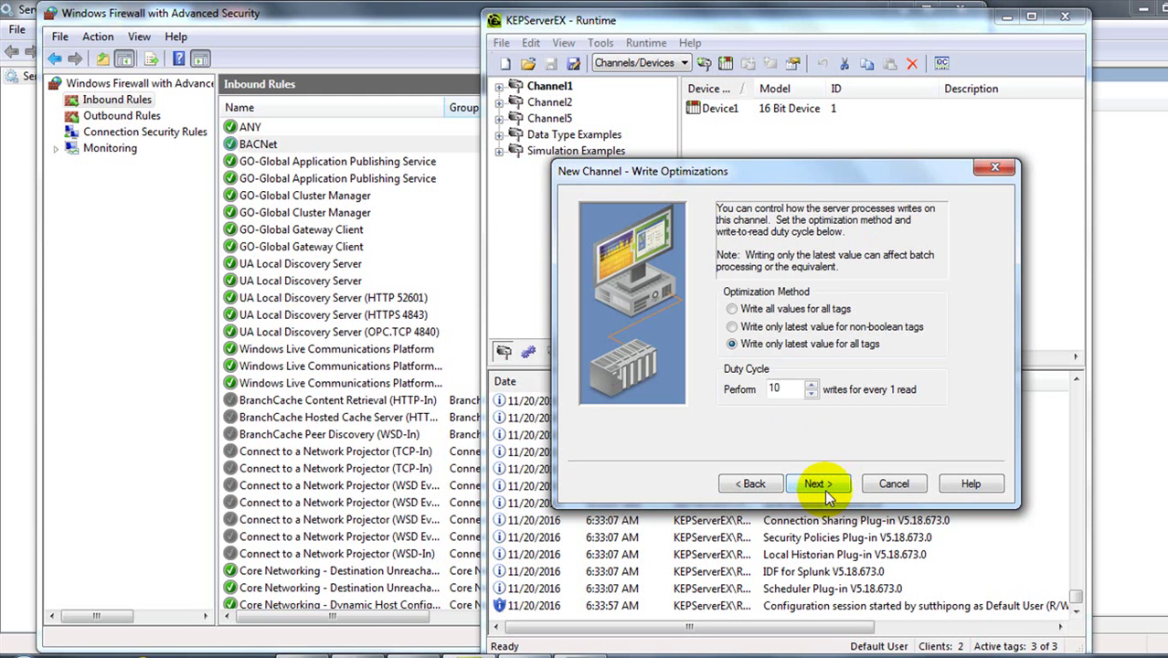
- Accept the remaining channel defaults, including UDP port 47808 and network number 1, and finish creating the channel
left_click(826, 494)
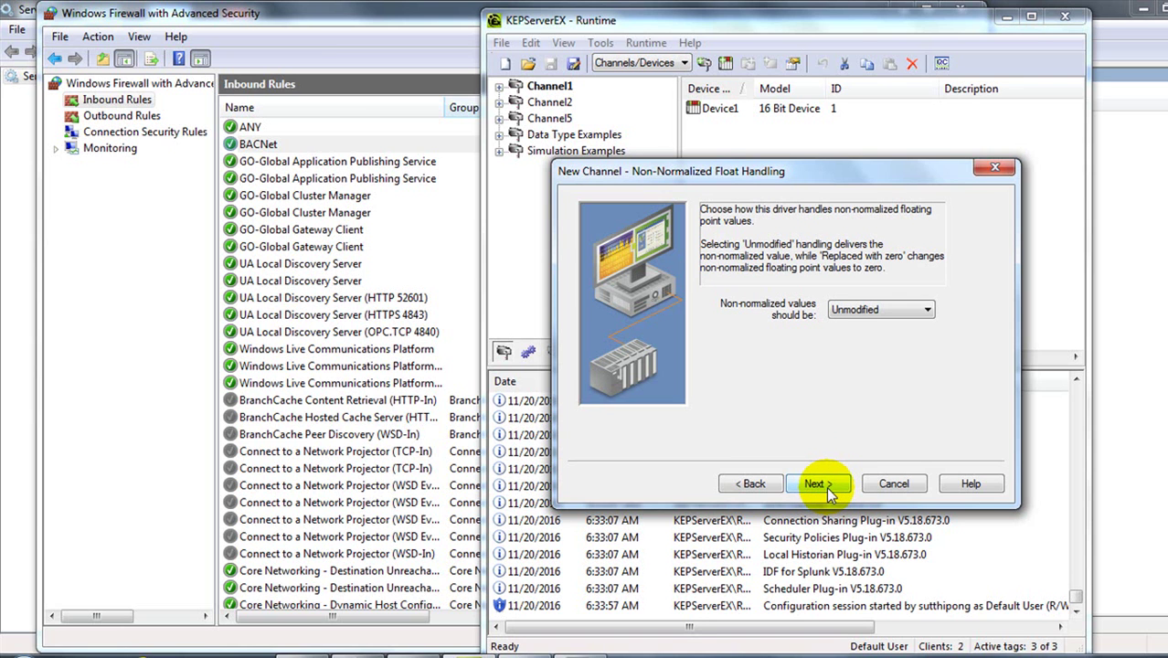
left_click(828, 490)
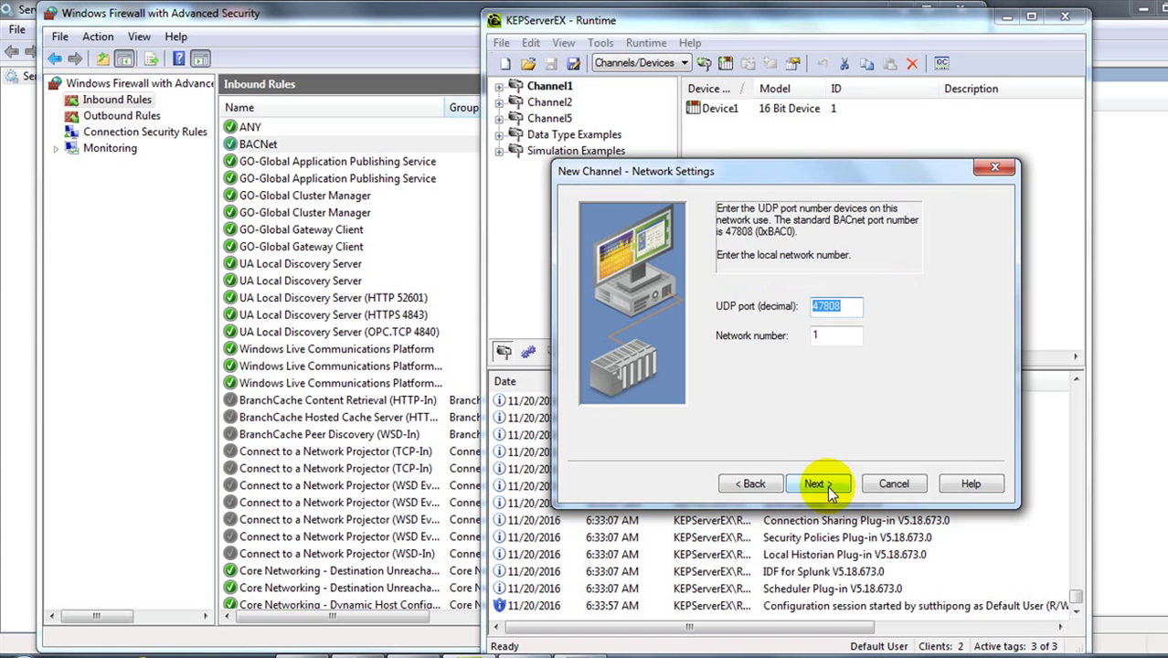
left_click(849, 305)
left_click_drag(831, 307, 806, 339)
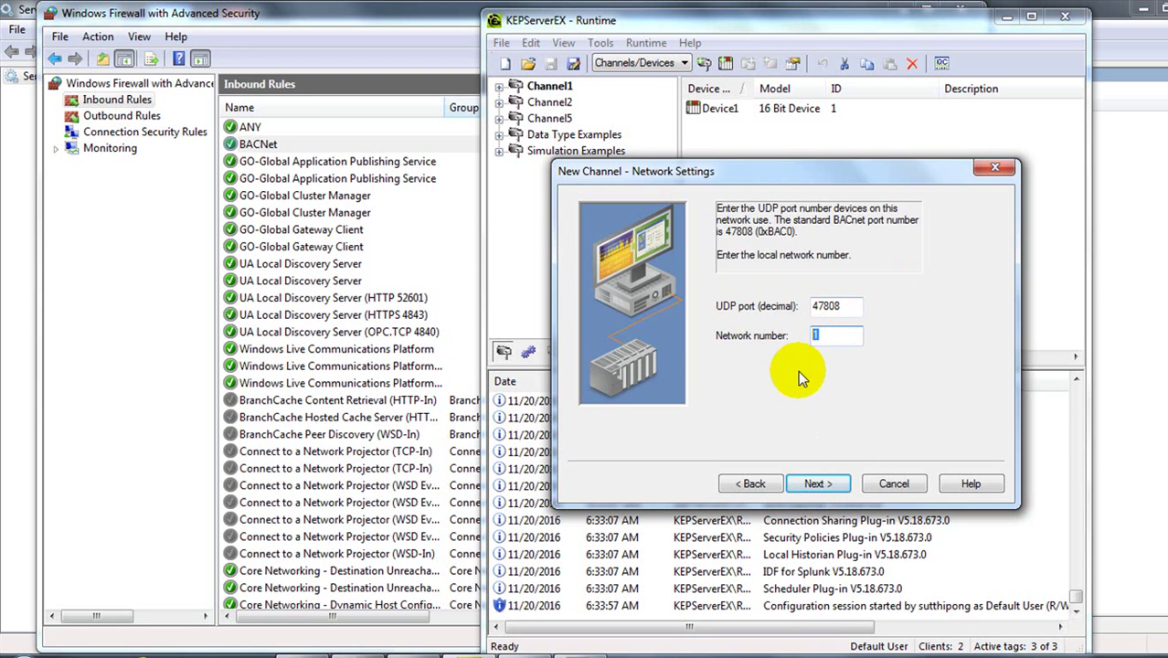
left_click(818, 484)
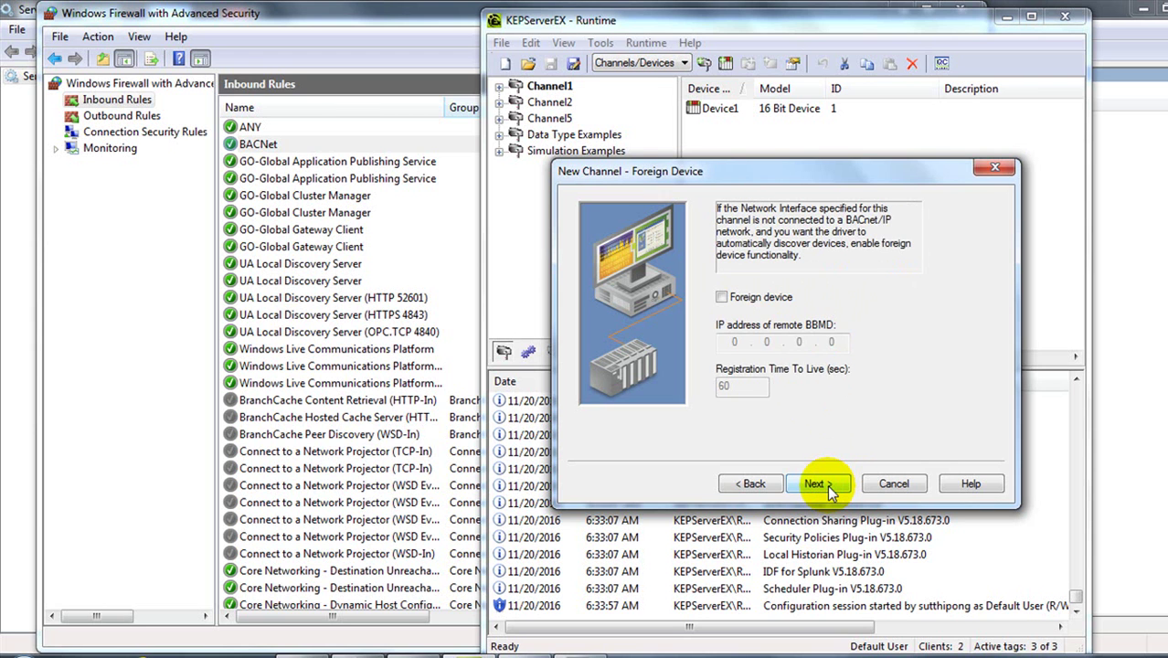
left_click(827, 489)
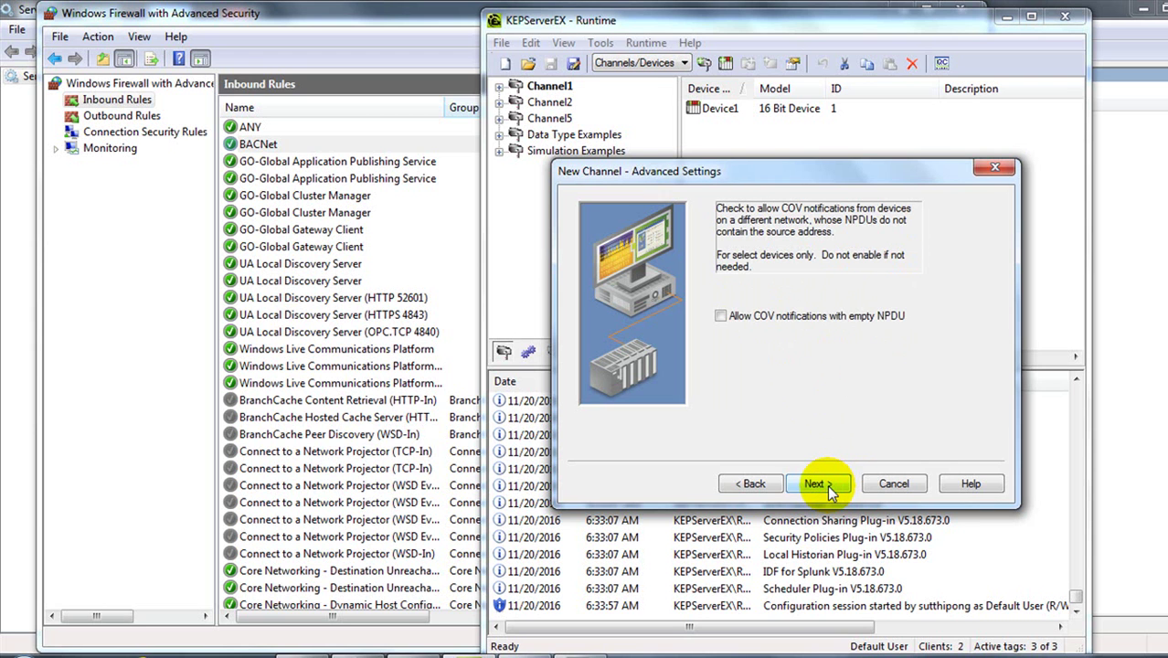
left_click(830, 490)
left_click(826, 489)
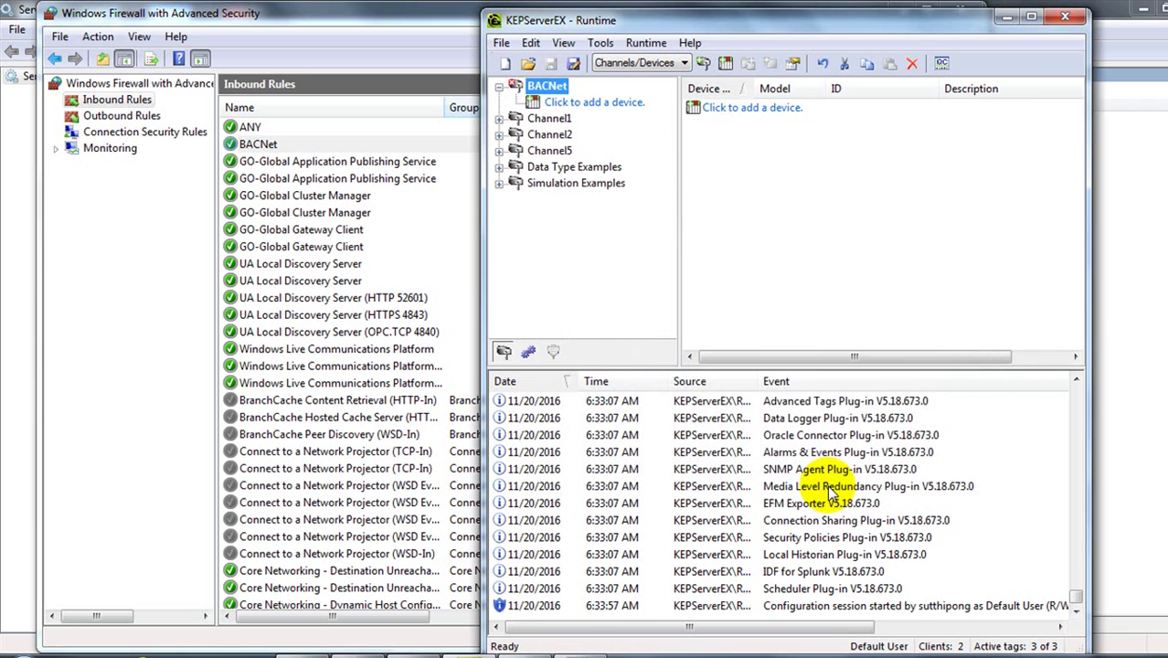
- Open the discovery settings of the BACNet channel and set the discovery timeout to 10 seconds
double_click(545, 85)
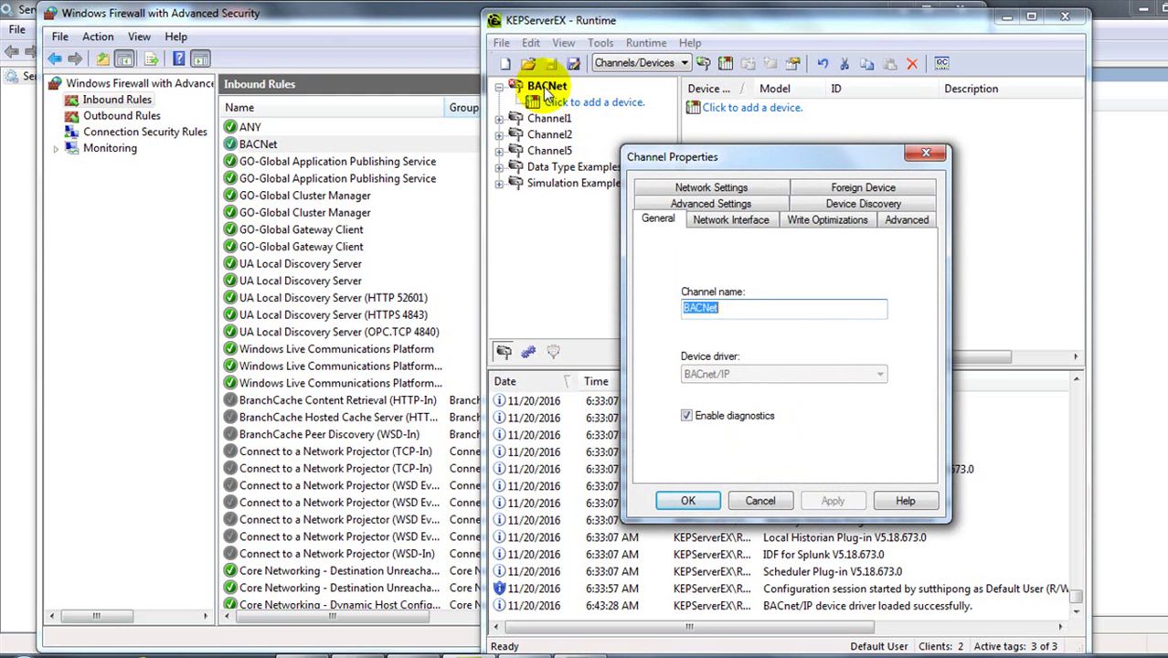
left_click(816, 207)
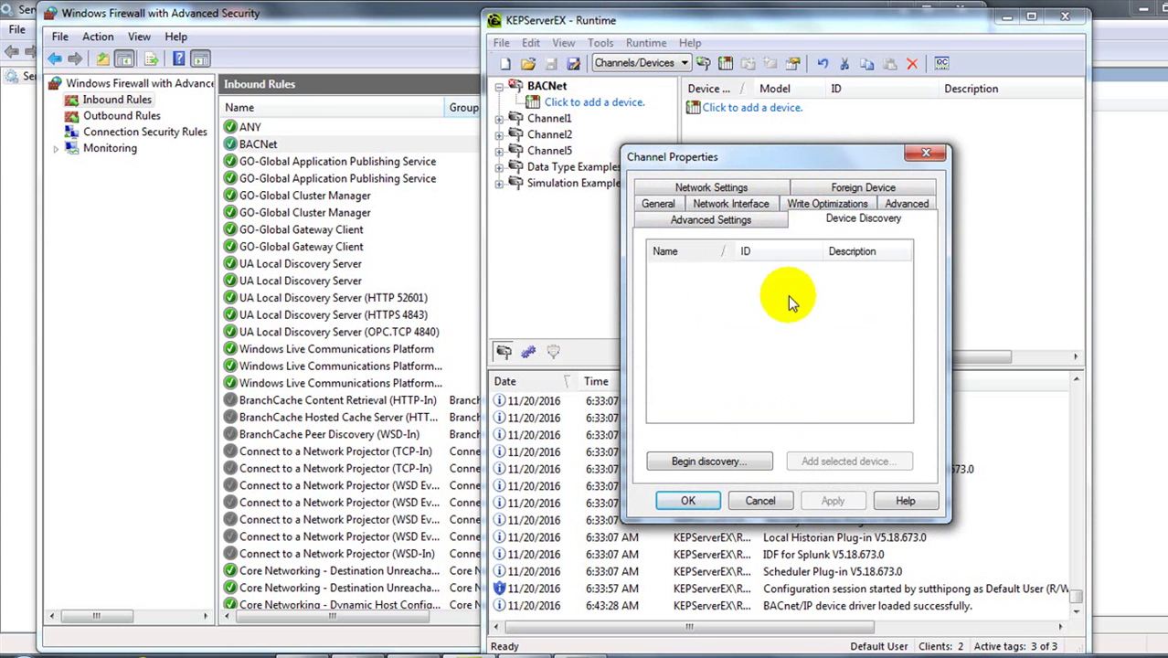
left_click(724, 464)
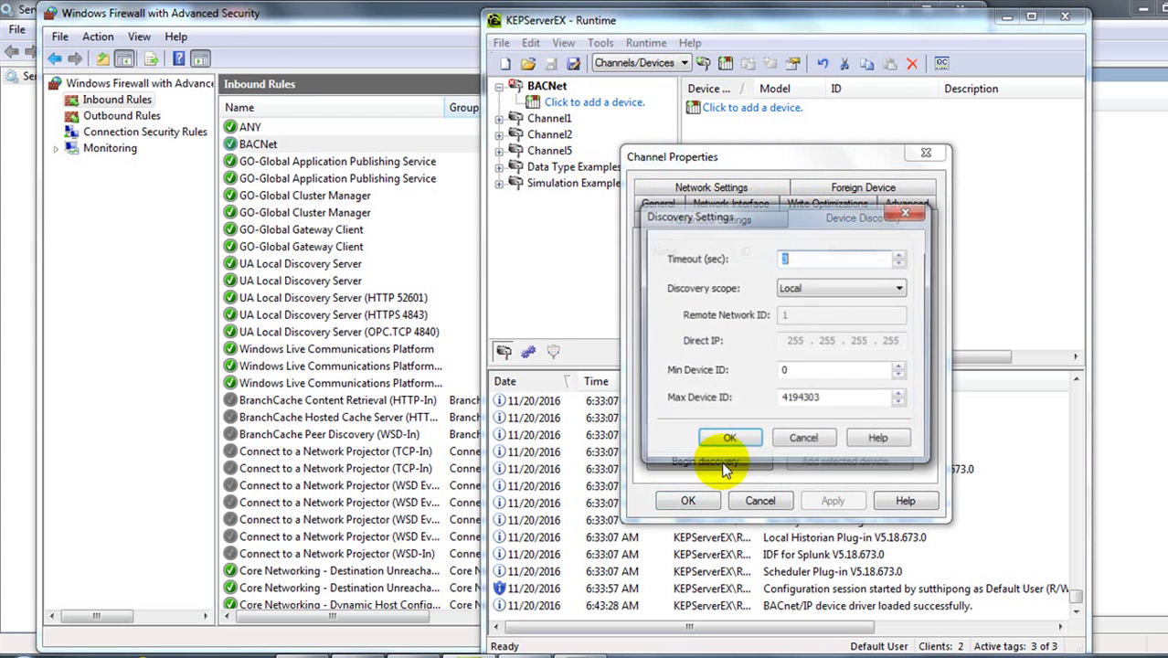
left_click(900, 255)
left_click(900, 255)
left_click(900, 255)
left_click(900, 255)
left_click(900, 254)
left_click(900, 255)
left_click(900, 255)
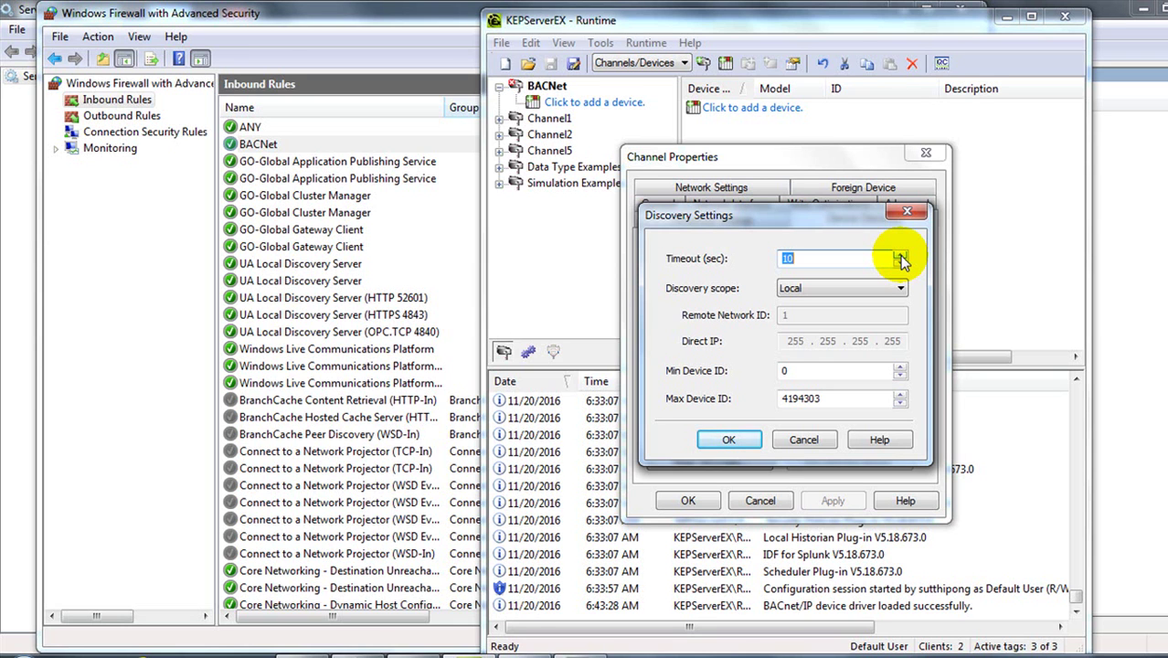
- Keep the discovery scope Local, set the Max Device ID to 5000, run the discovery and close the channel properties
left_click(797, 289)
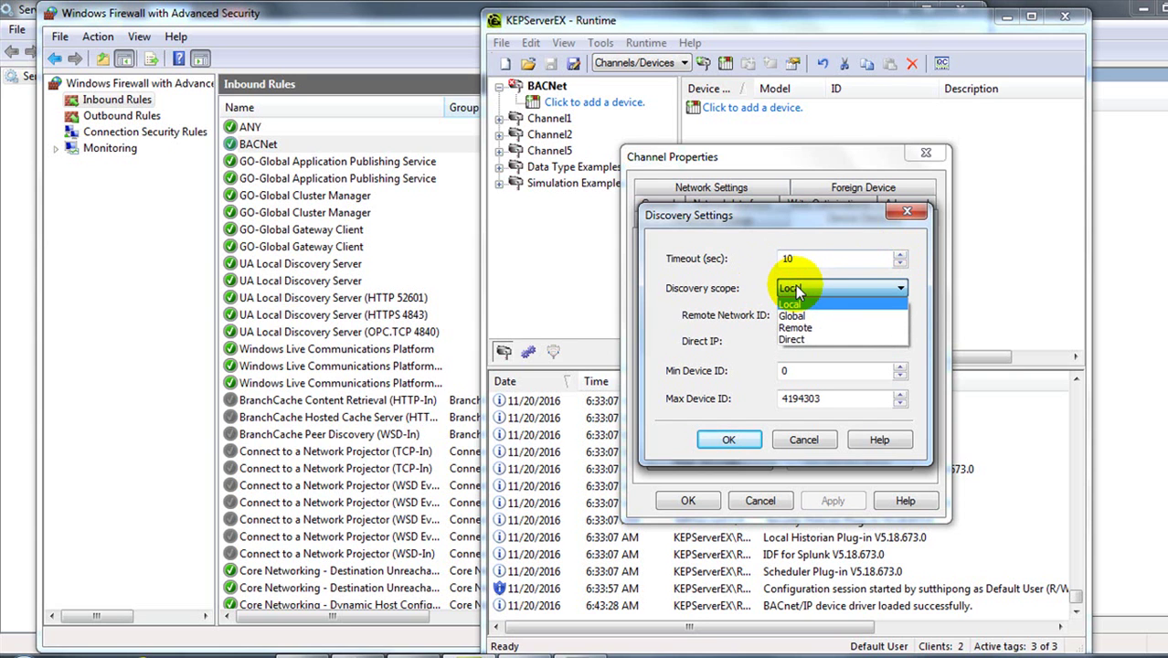
left_click(760, 281)
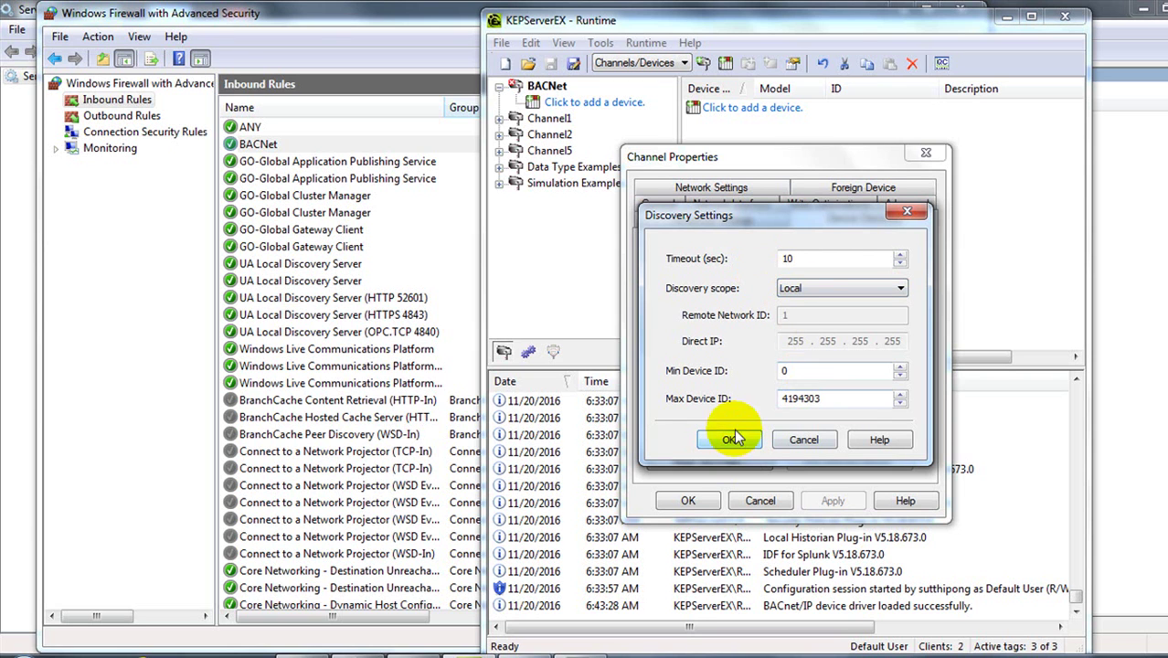
left_click_drag(833, 400, 767, 391)
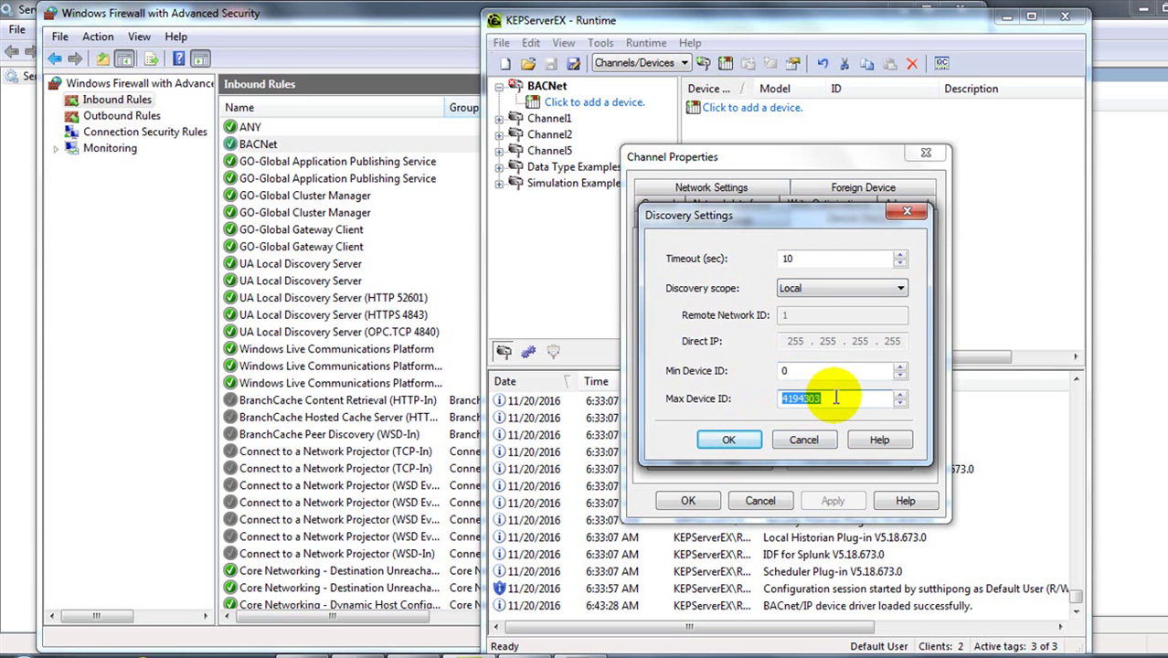
type("50000")
key("BackSpace")
left_click(728, 441)
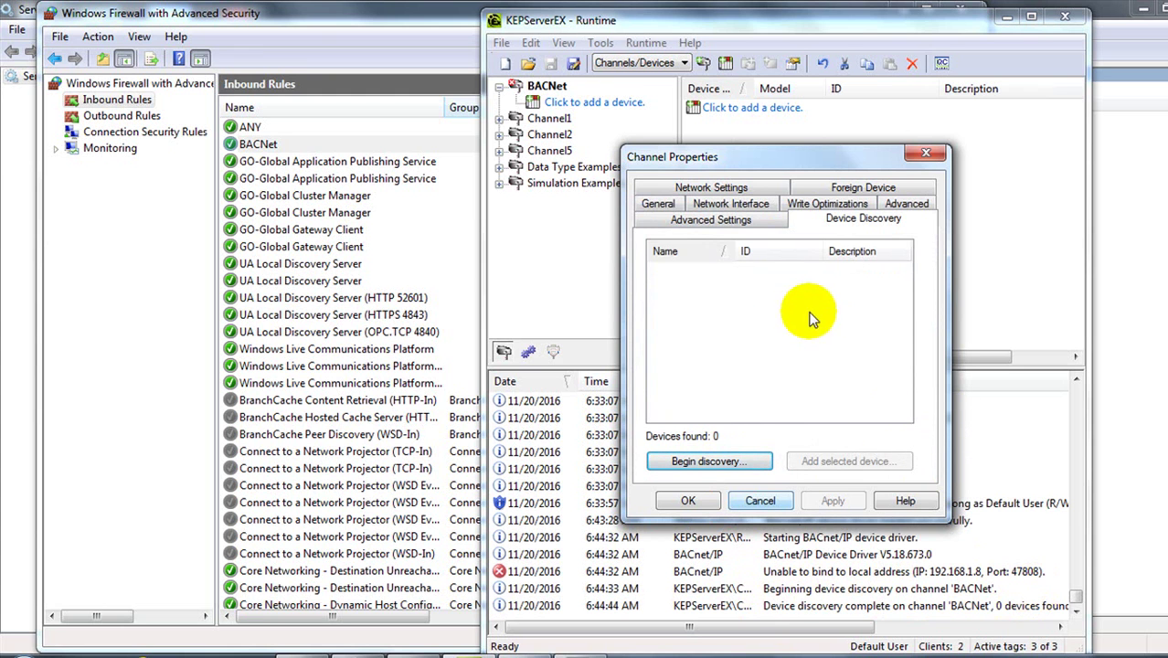
left_click(923, 155)
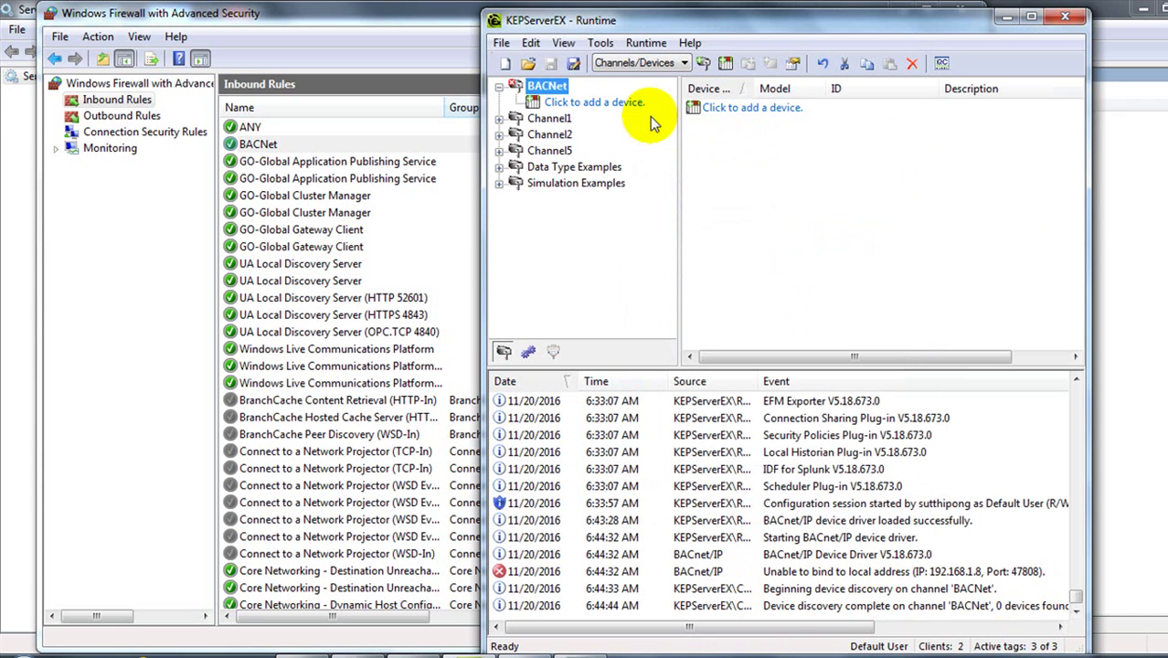
- Change the BACNet channel's network adapter to Qualcomm Atheros [192.168.1.5] and apply the change
double_click(546, 86)
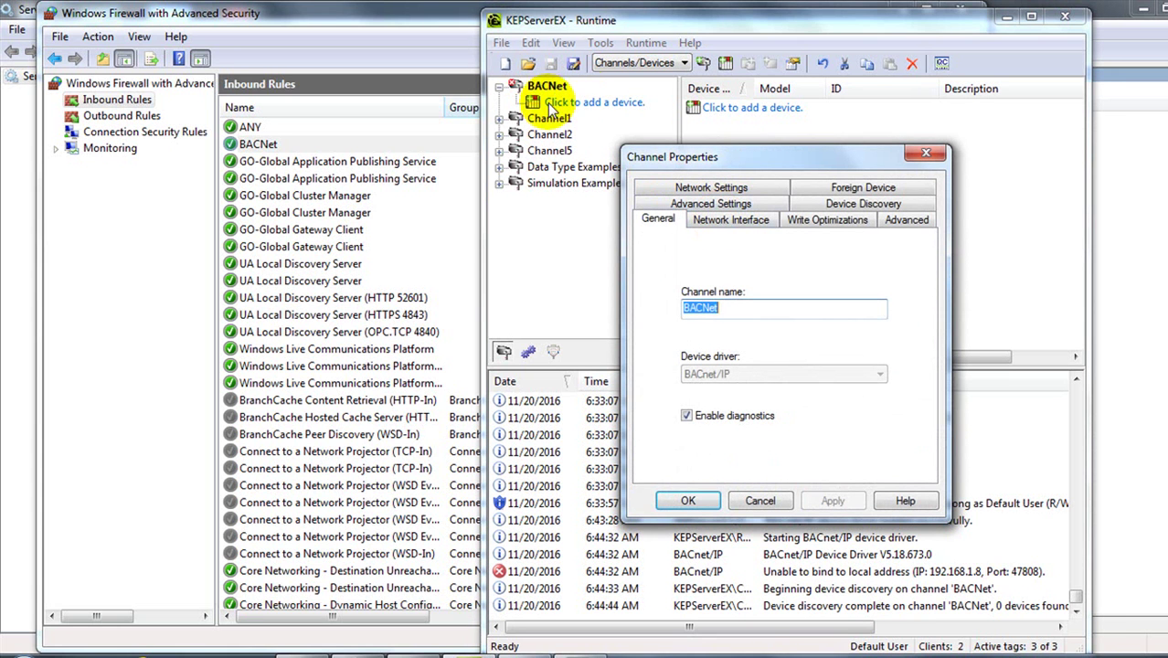
left_click(731, 188)
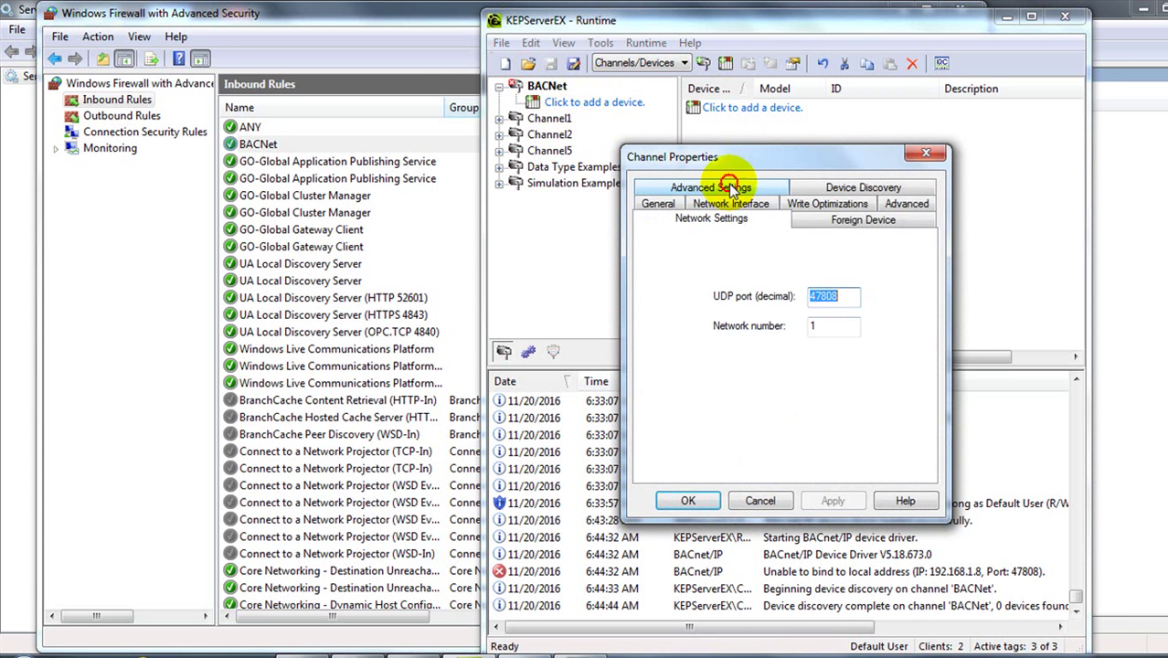
left_click(717, 205)
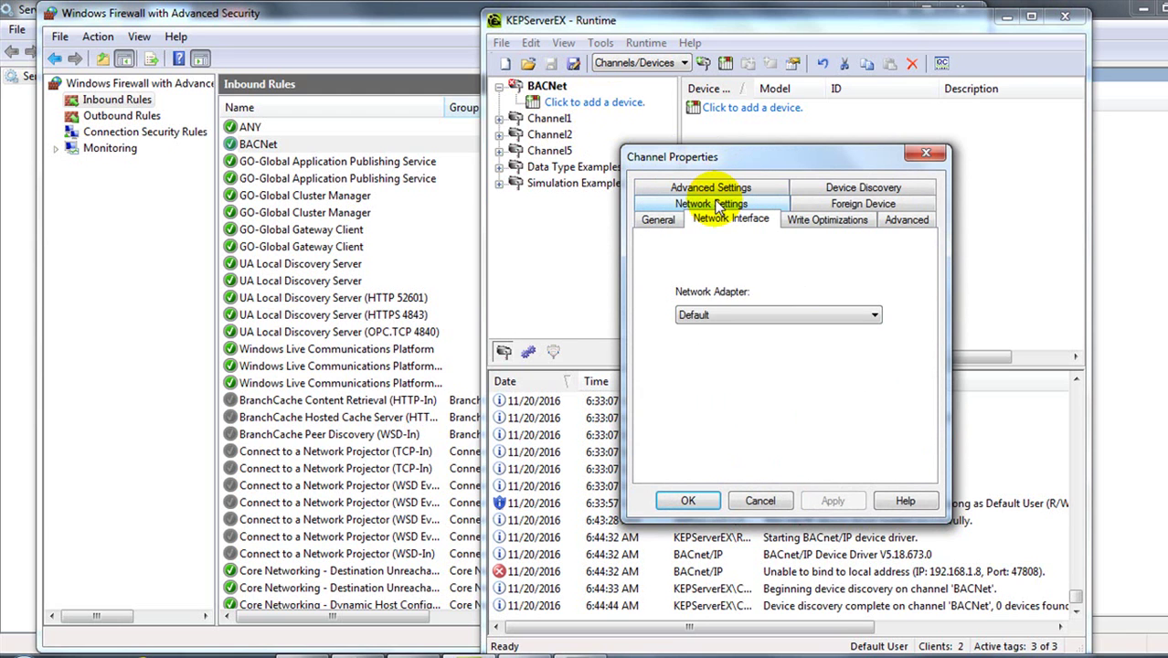
left_click(715, 315)
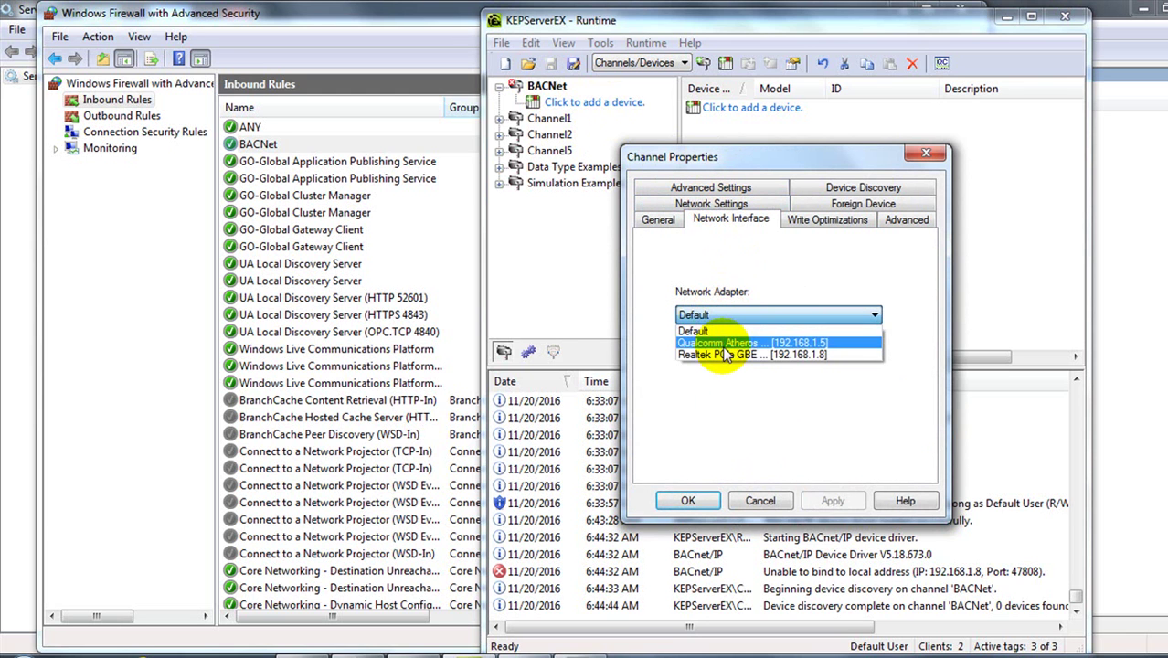
left_click(722, 342)
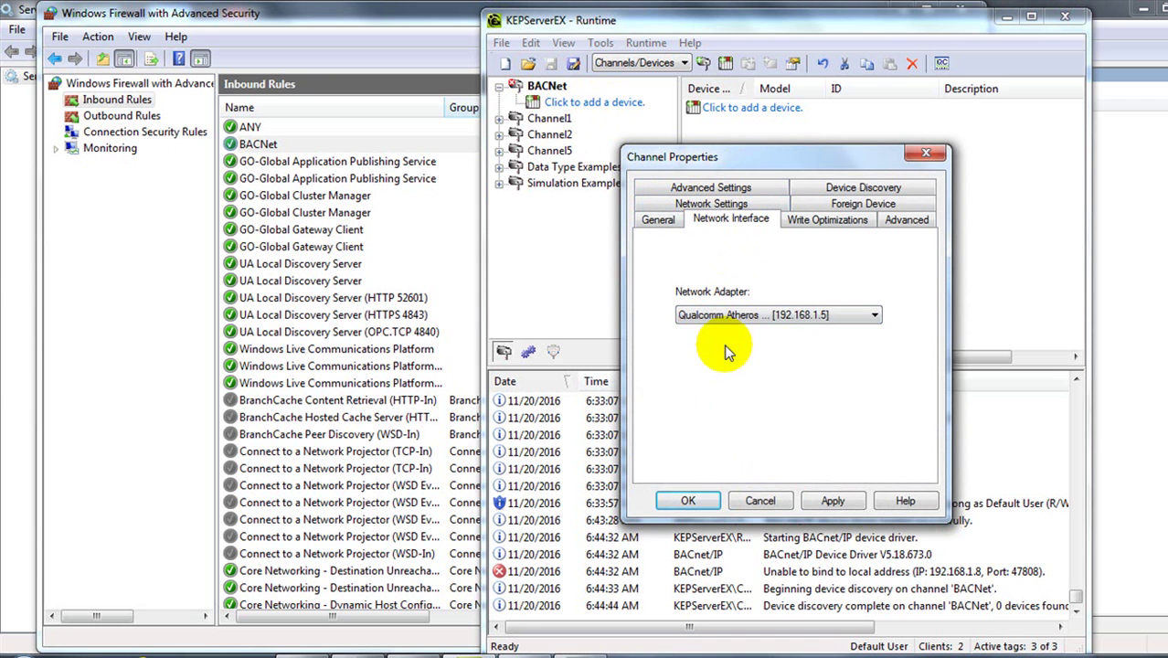
left_click(818, 501)
left_click(689, 501)
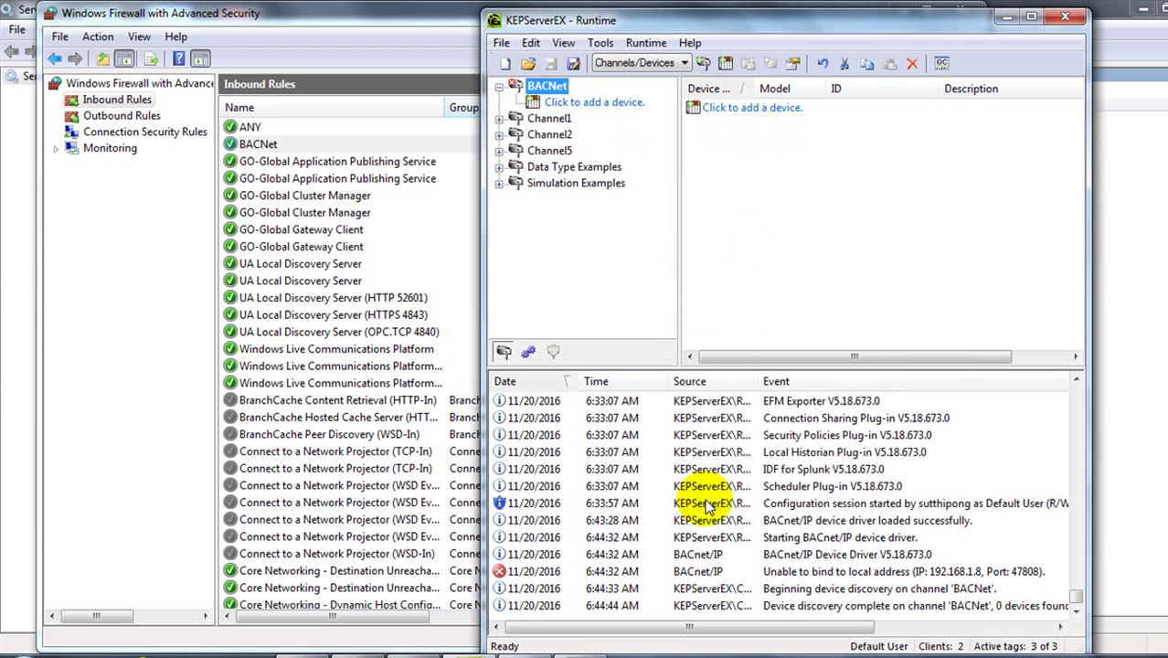
- Run device discovery on the BACNet channel again, keeping the existing discovery settings
double_click(545, 84)
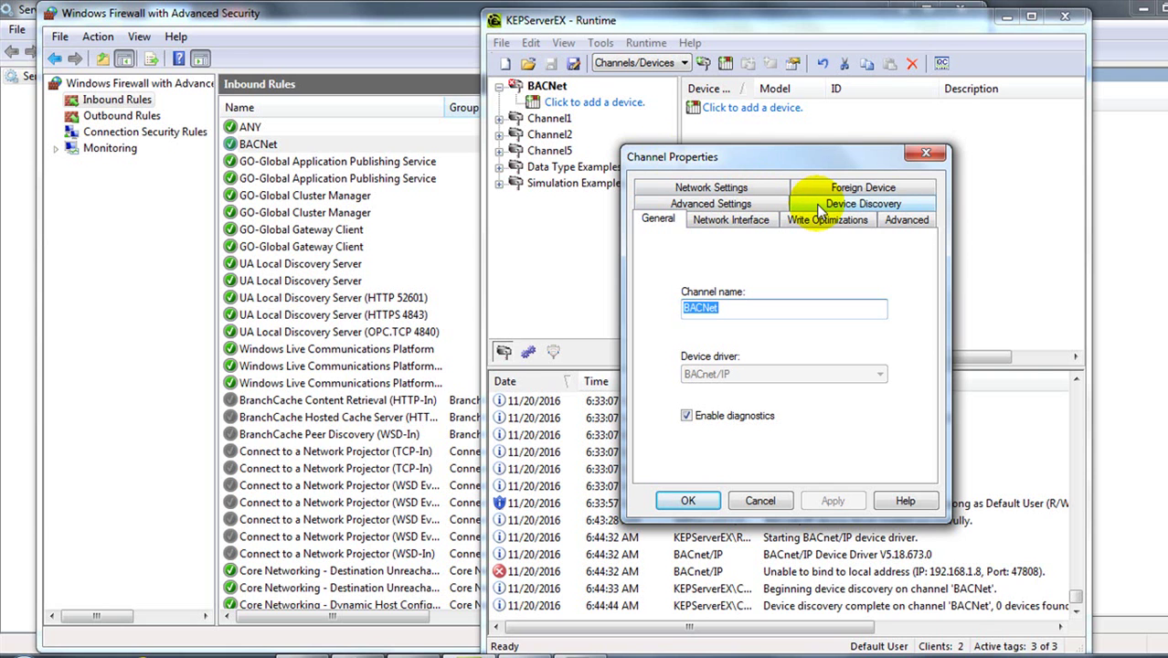
left_click(819, 208)
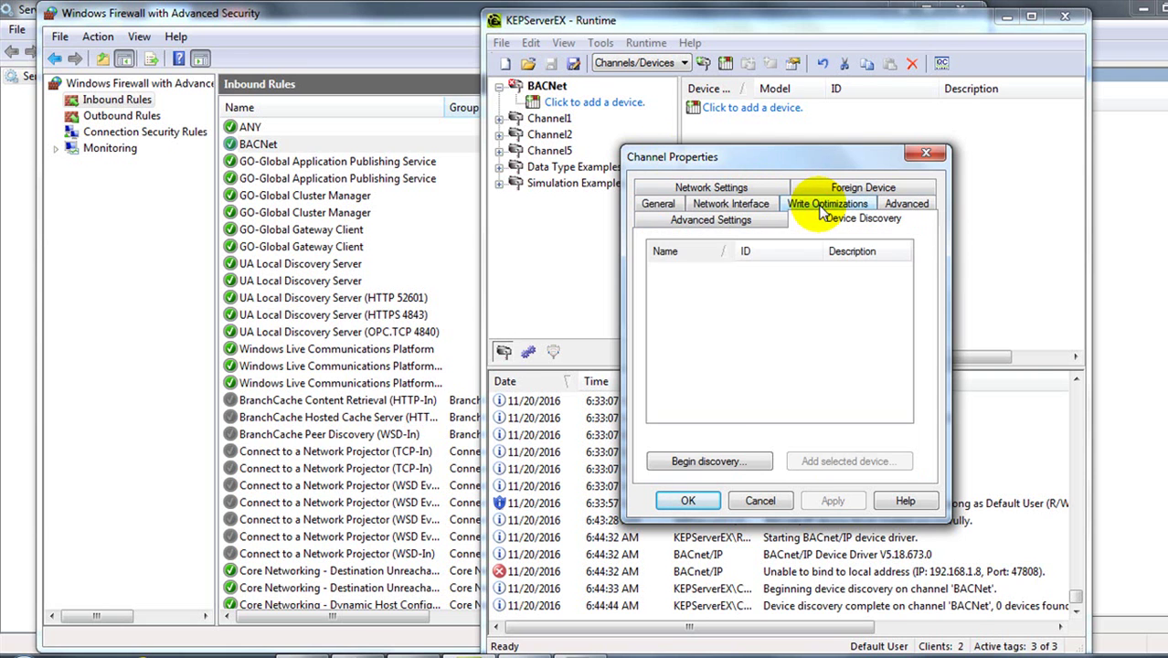
left_click(709, 462)
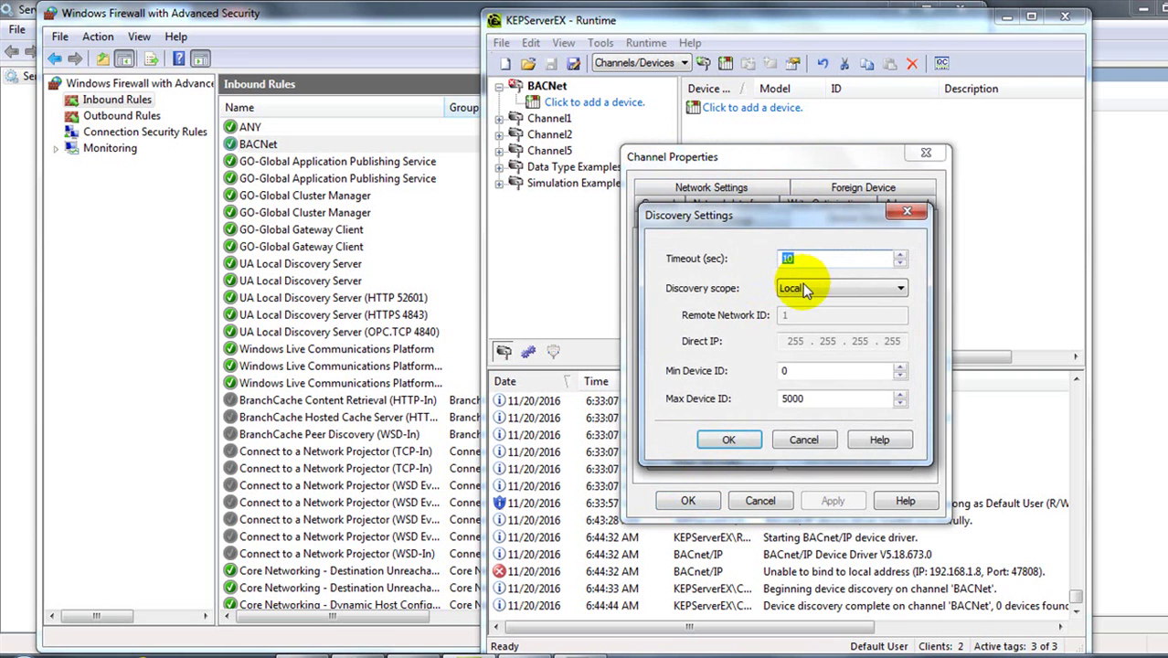
left_click(728, 439)
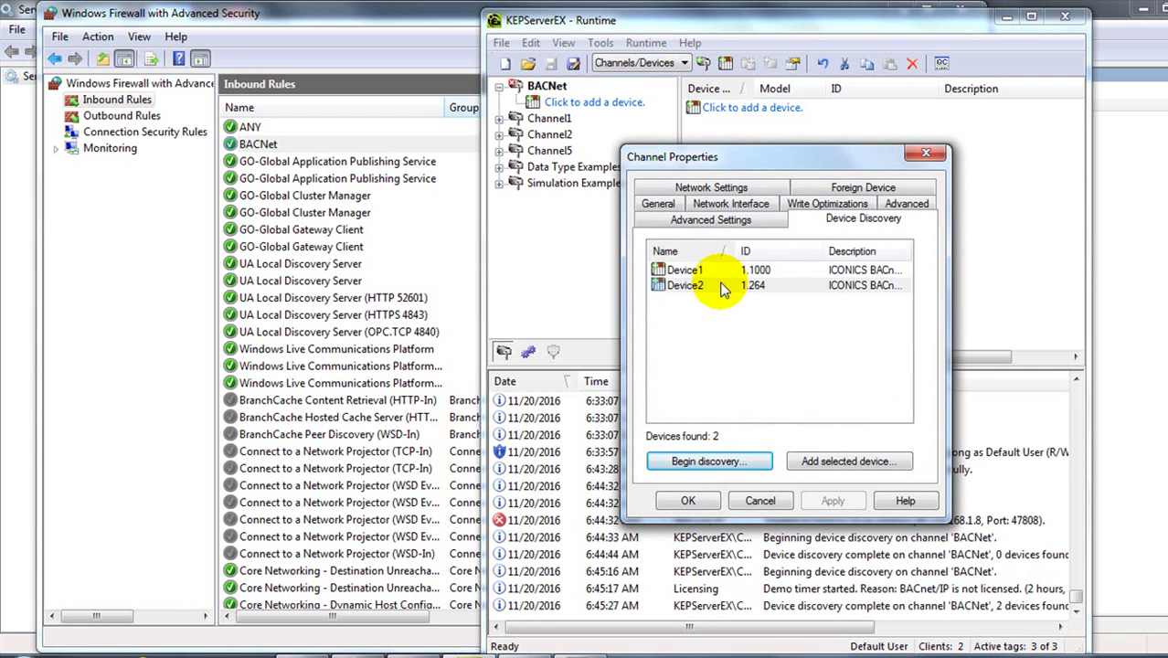
- Add the discovered device with ID 1.1000 to the channel, rename it ID1000 and apply the change
left_click(754, 272)
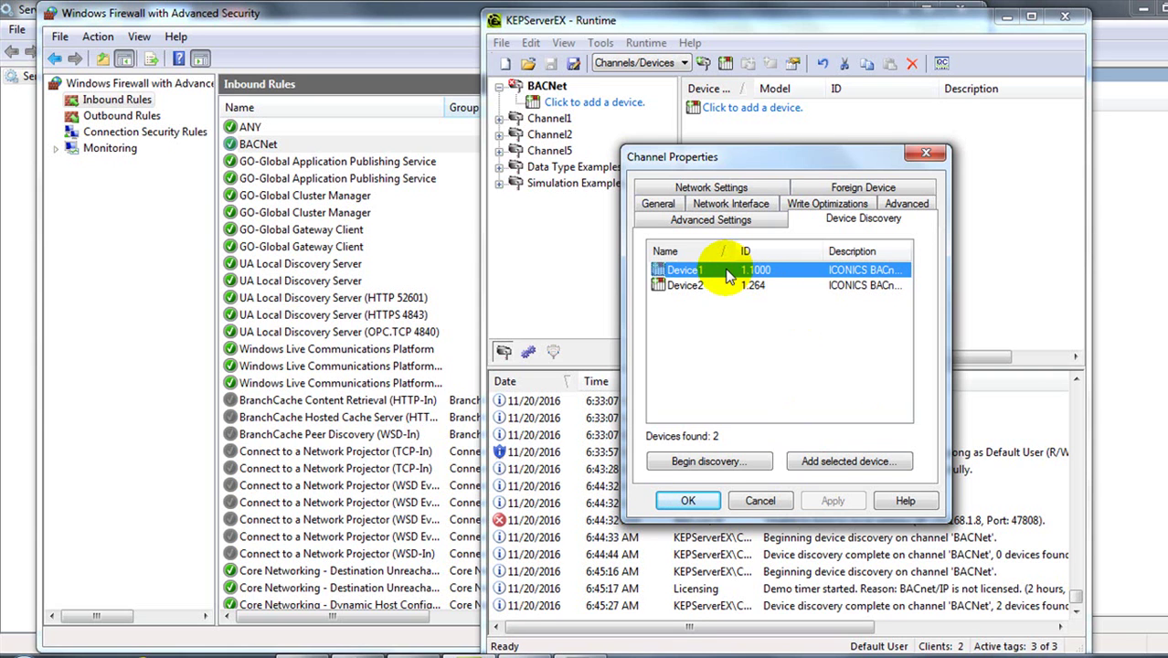
left_click(844, 462)
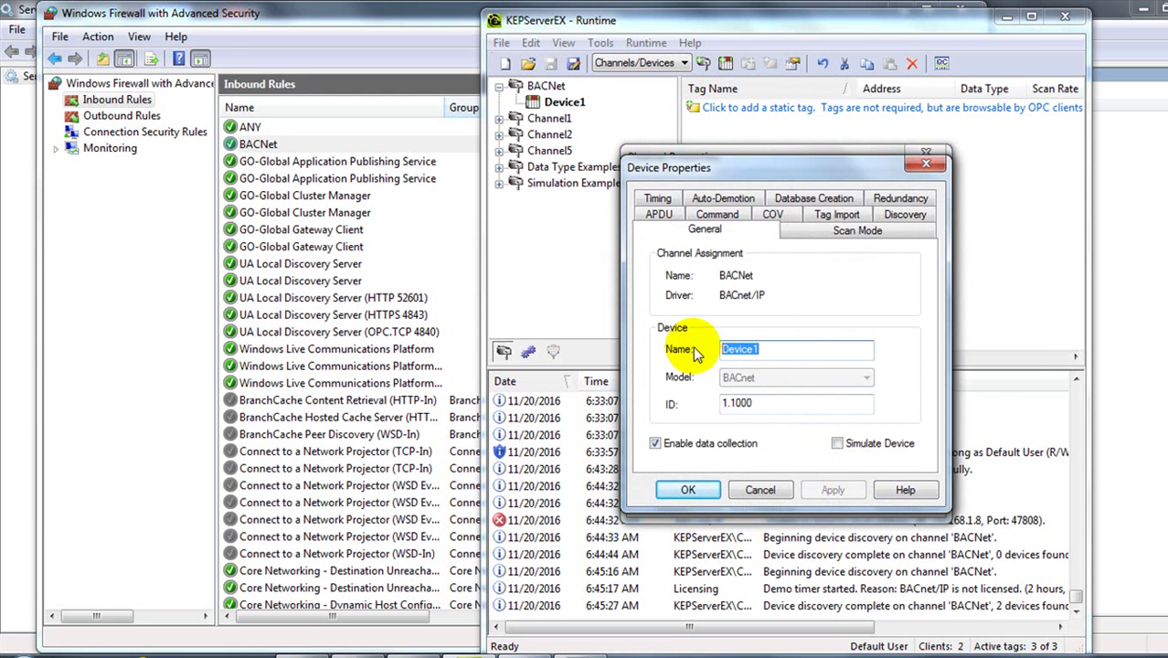
type("ID1000")
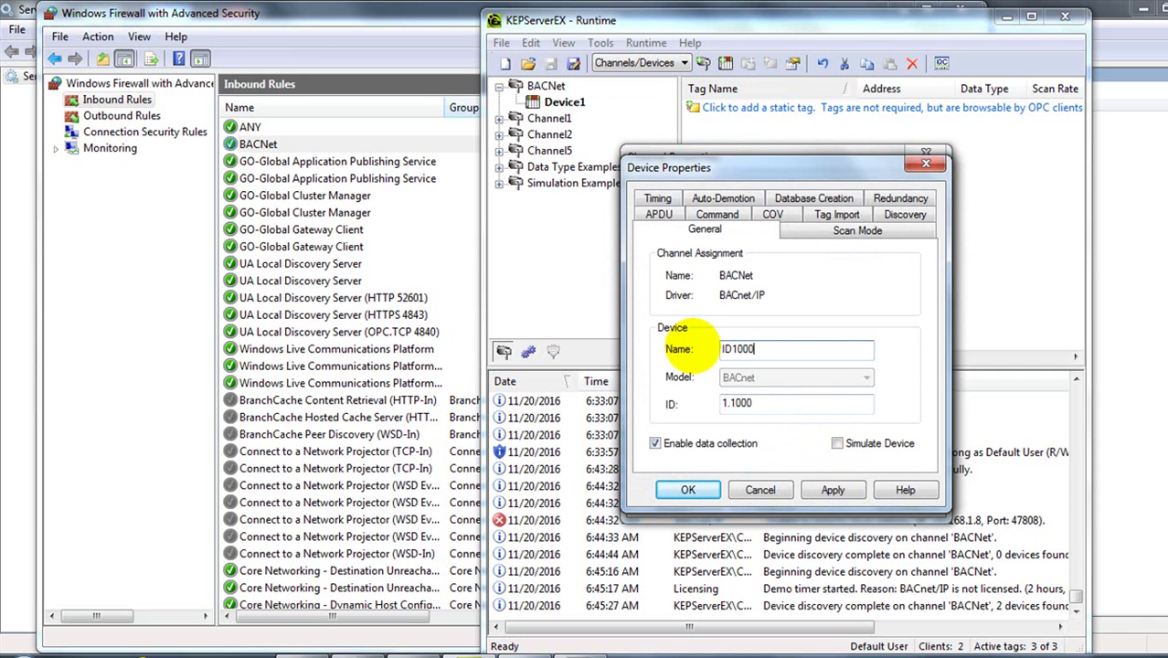
double_click(744, 405)
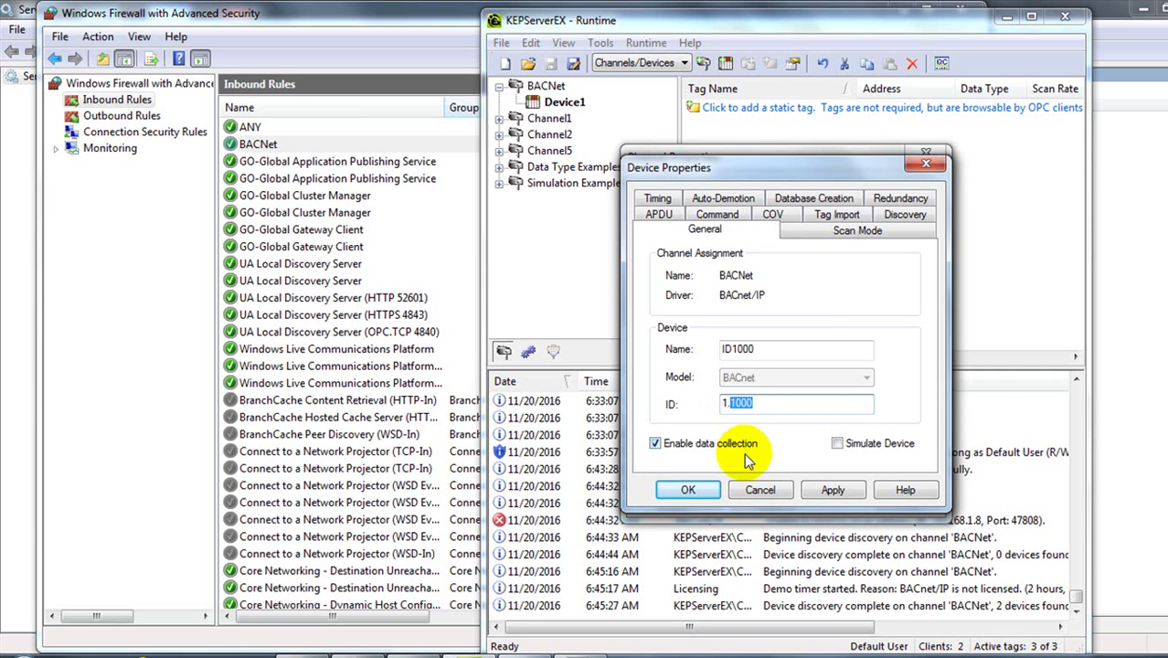
left_click(833, 489)
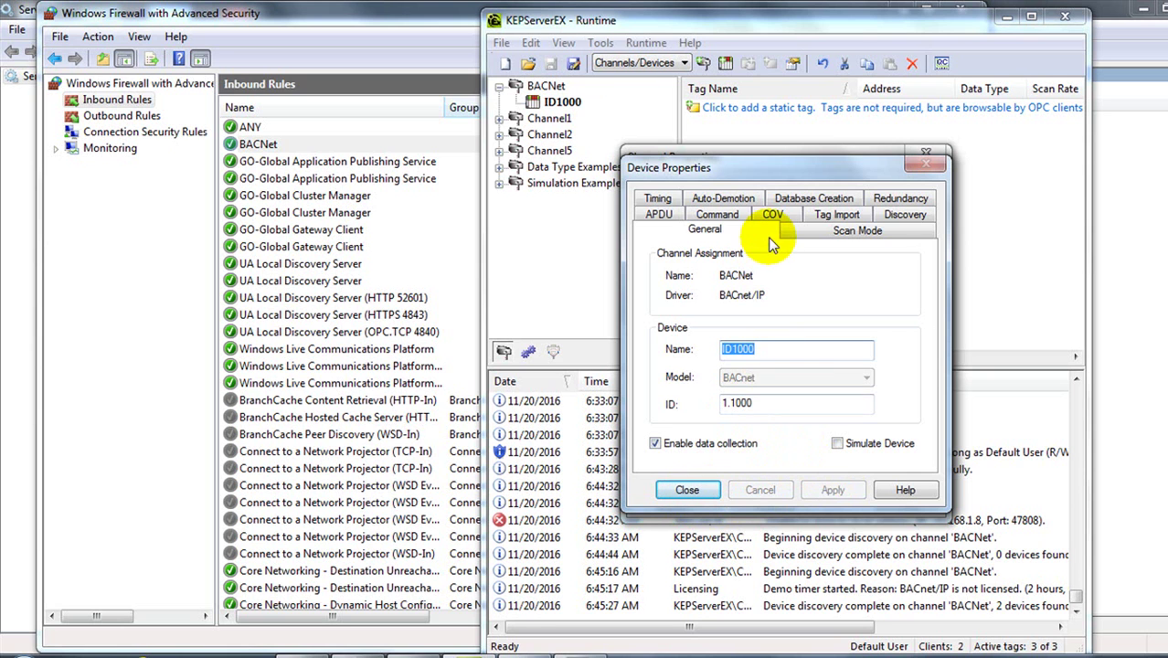
- Automatically generate the tag database for device ID1000 with the existing database creation settings, and close the device and channel properties
left_click(836, 199)
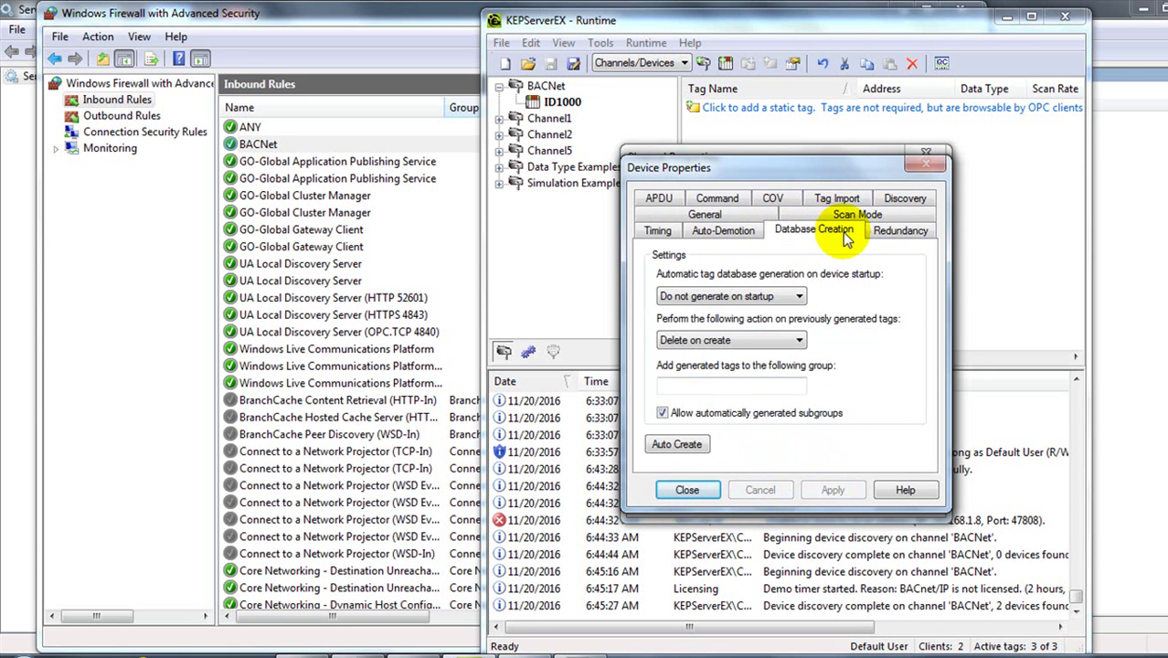
left_click(674, 447)
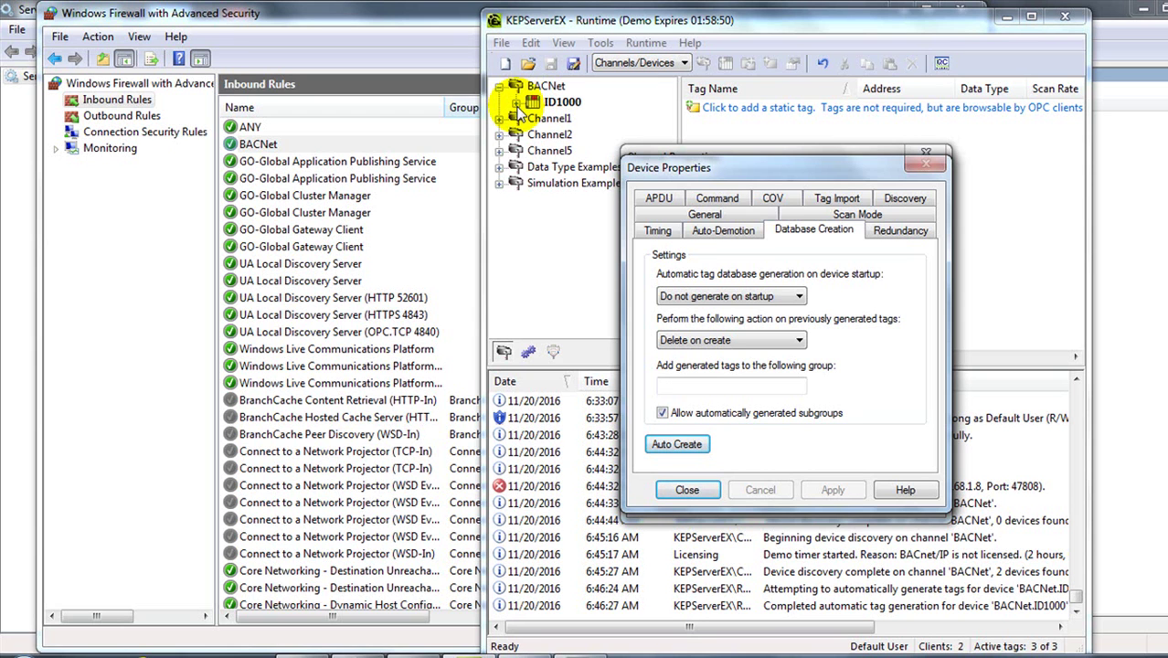
left_click(676, 490)
left_click(676, 491)
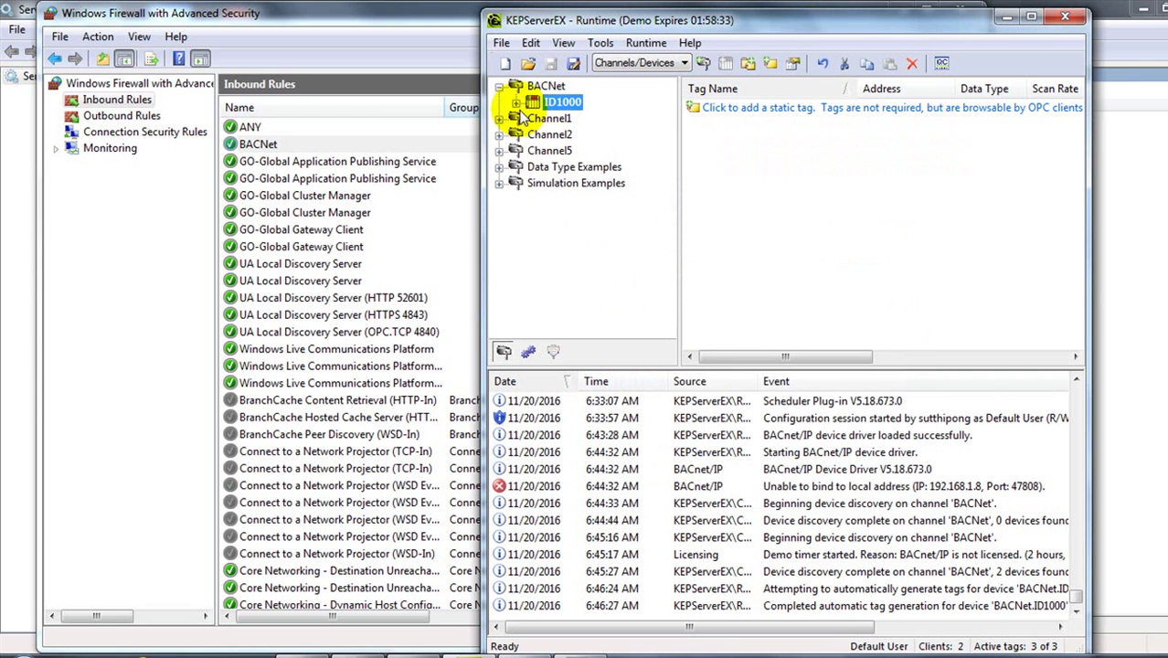
- Expand device ID1000, view the tags of the AnalogInput_10 group, look through the other tag groups and maximize the KEPServerEX window
left_click(516, 102)
left_click(602, 118)
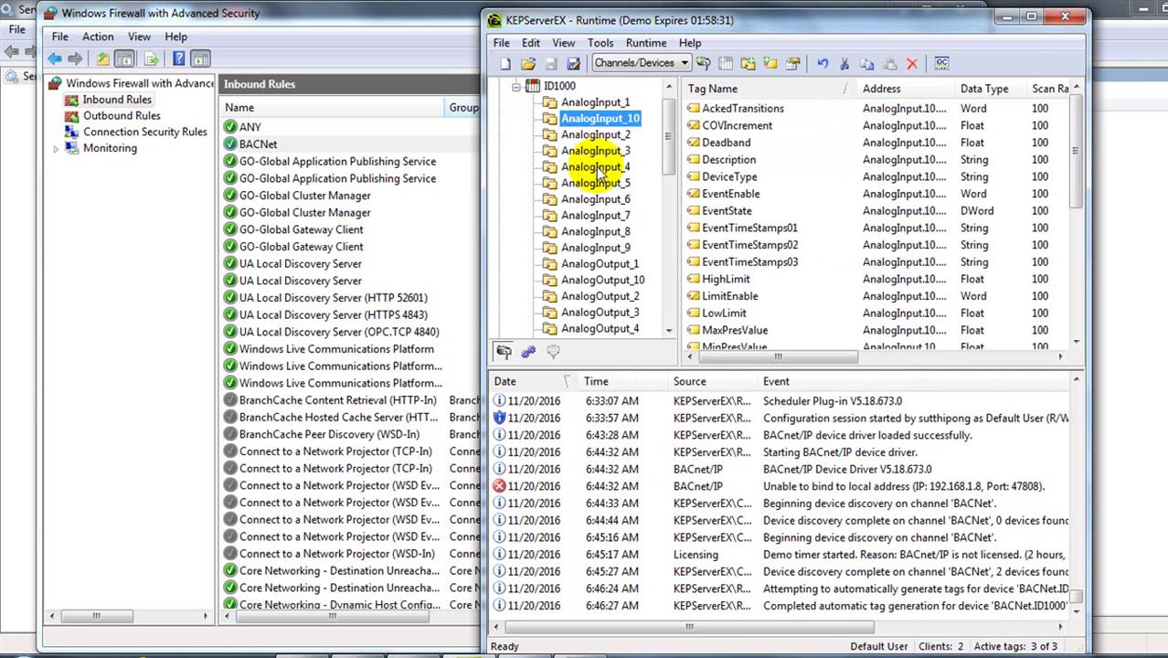
scroll(598, 169, "down", 9)
scroll(594, 220, "up", 5)
scroll(596, 222, "up", 5)
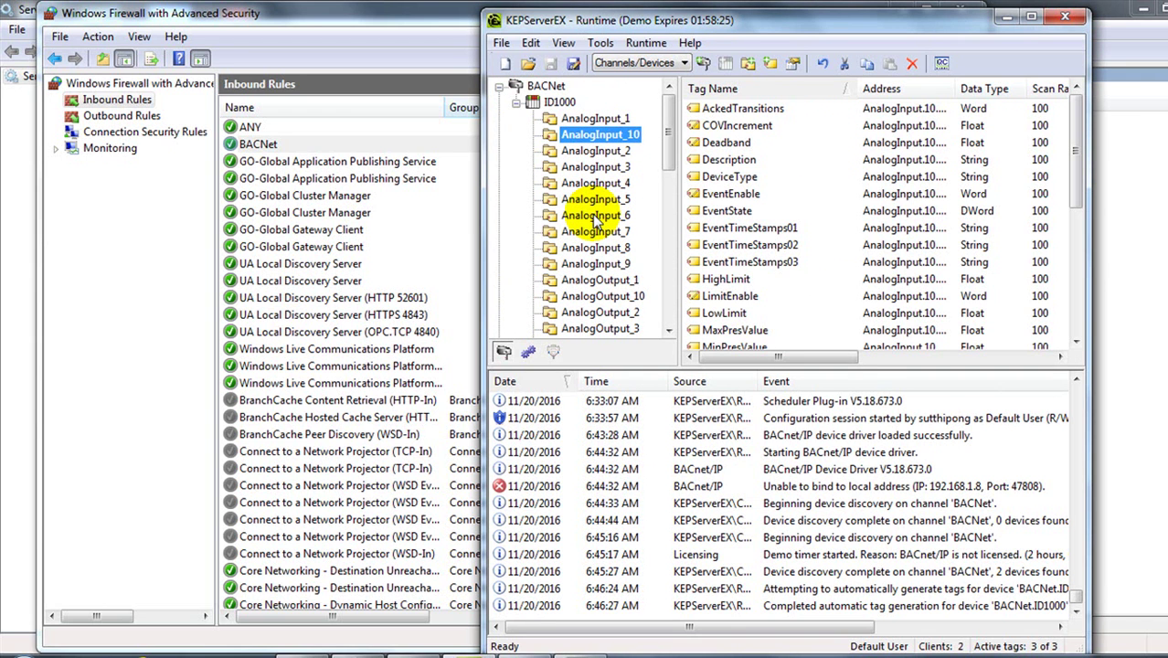
left_click(1029, 19)
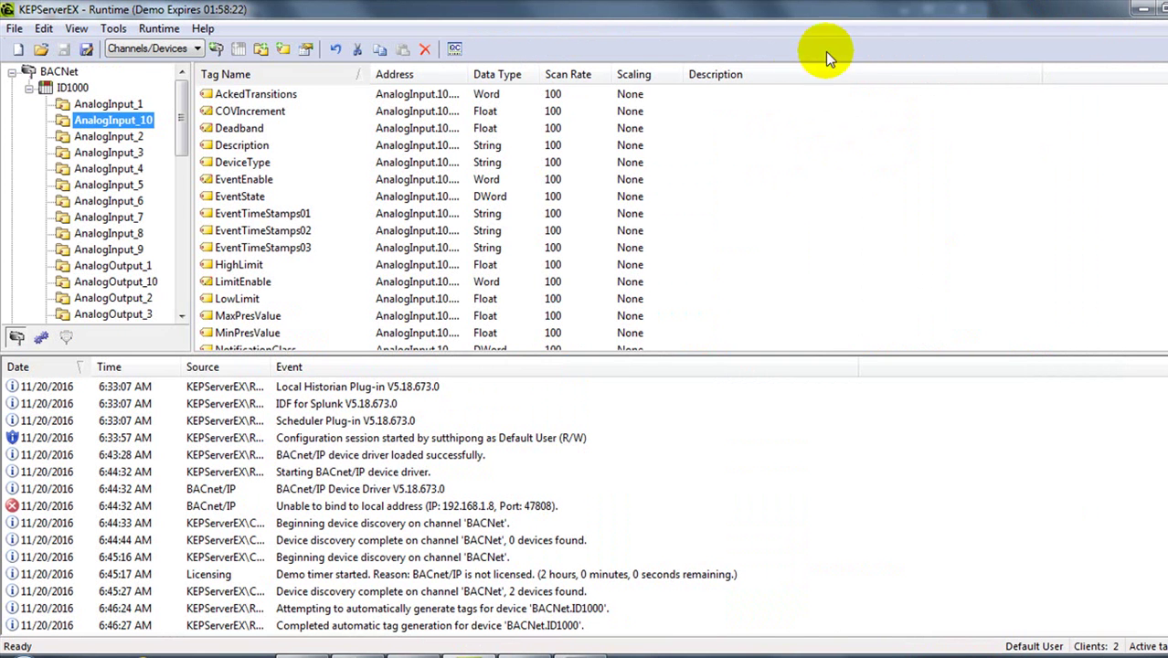
- Launch OPC Quick Client, open the BACNet.ID1000.AnalogInput_10 group and check the live value of its PresentValue item
left_click(454, 51)
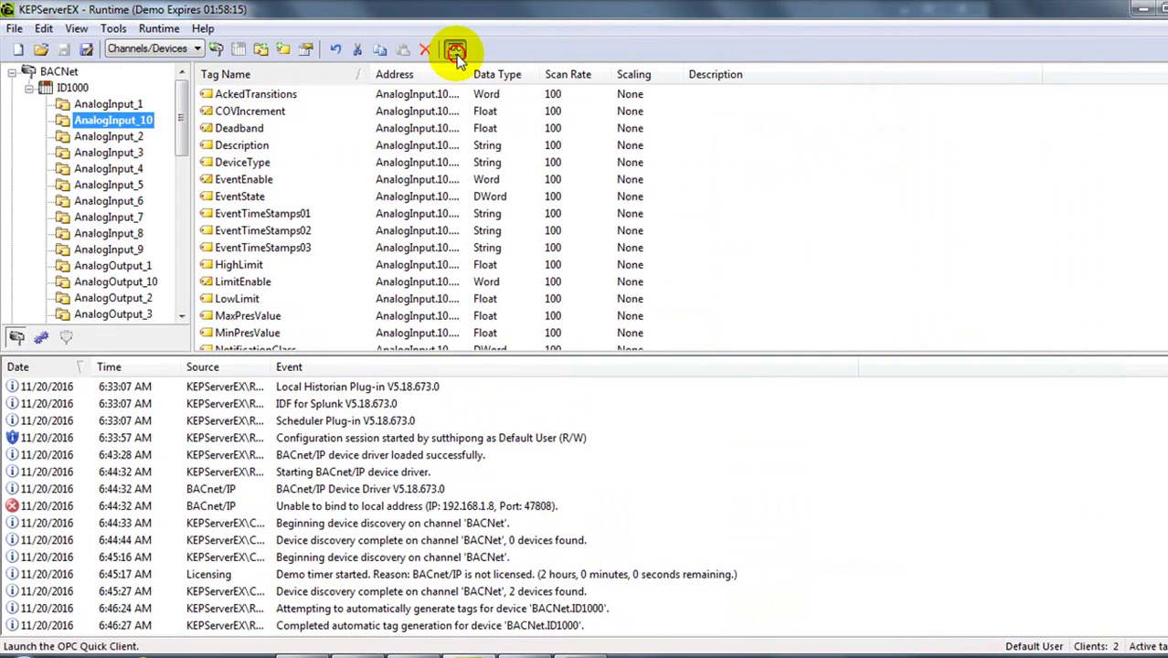
left_click_drag(505, 139, 342, 77)
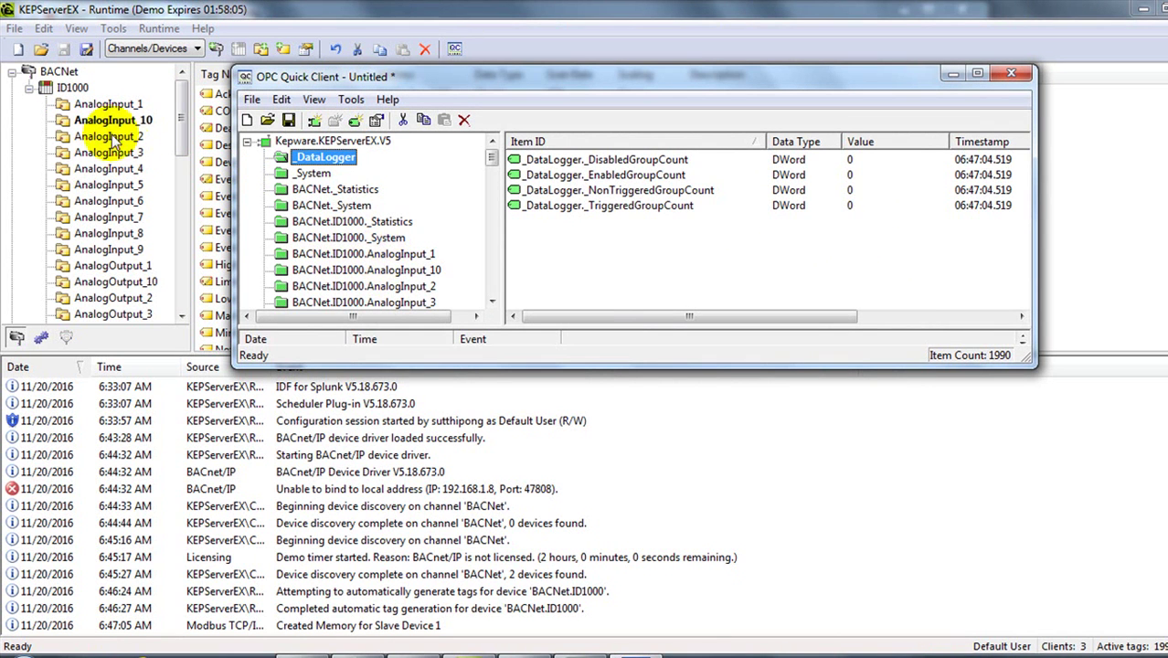
left_click(408, 271)
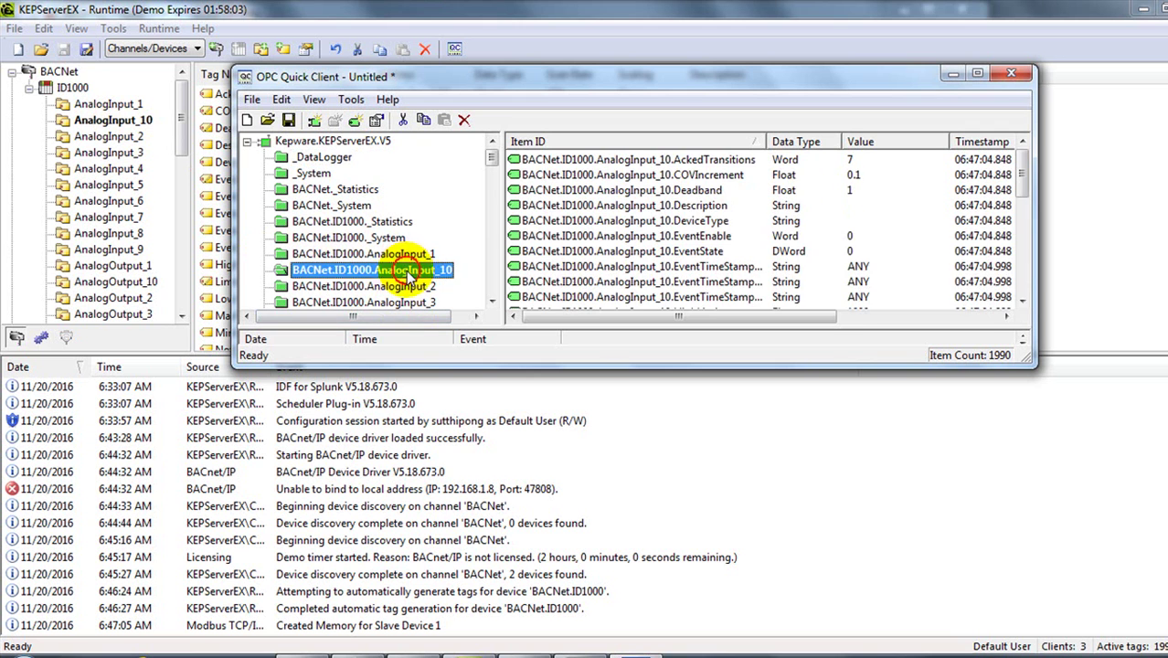
left_click_drag(1019, 188, 1025, 259)
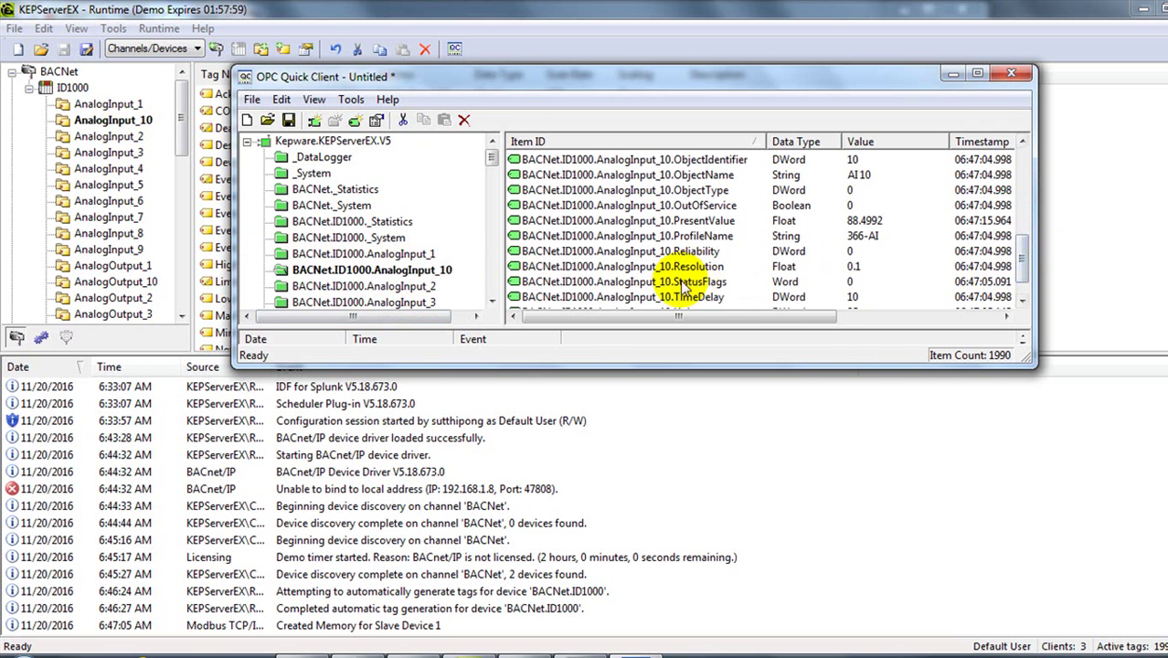
left_click(727, 222)
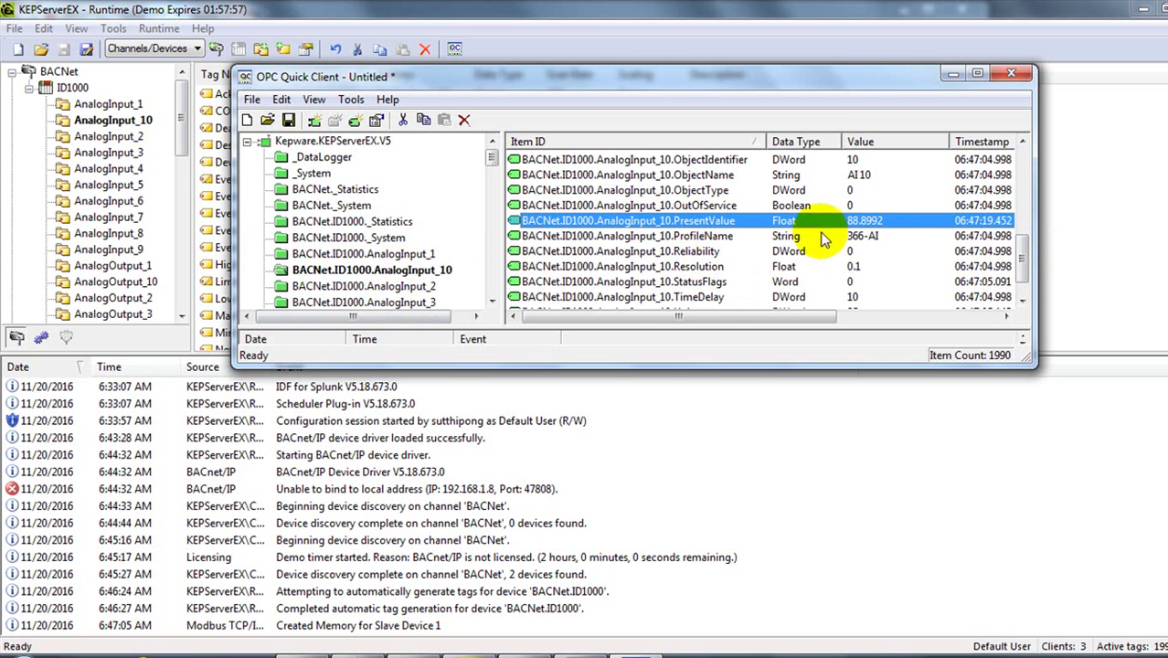